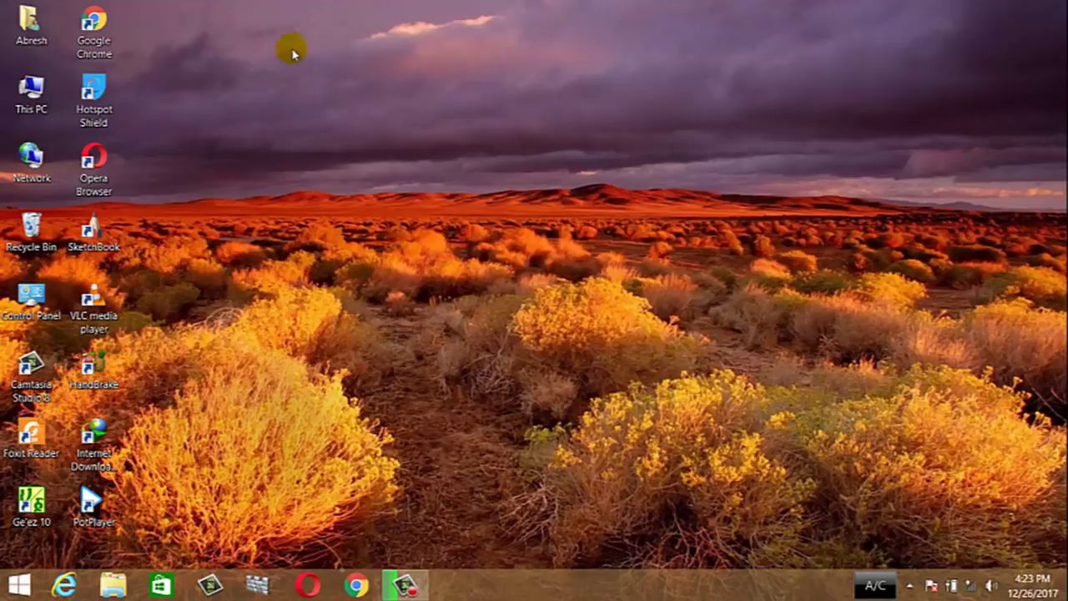
Step: Open the desktop's Personalization settings, then resize and reposition the window so the desktop icons stay visible beside it
right_click(306, 124)
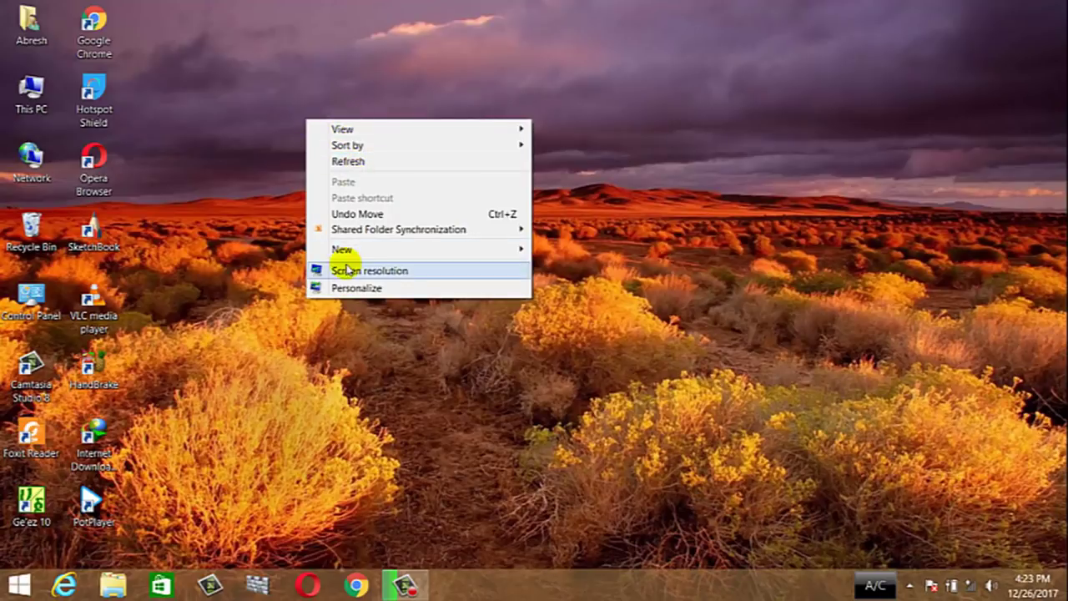
mouse_move(356, 129)
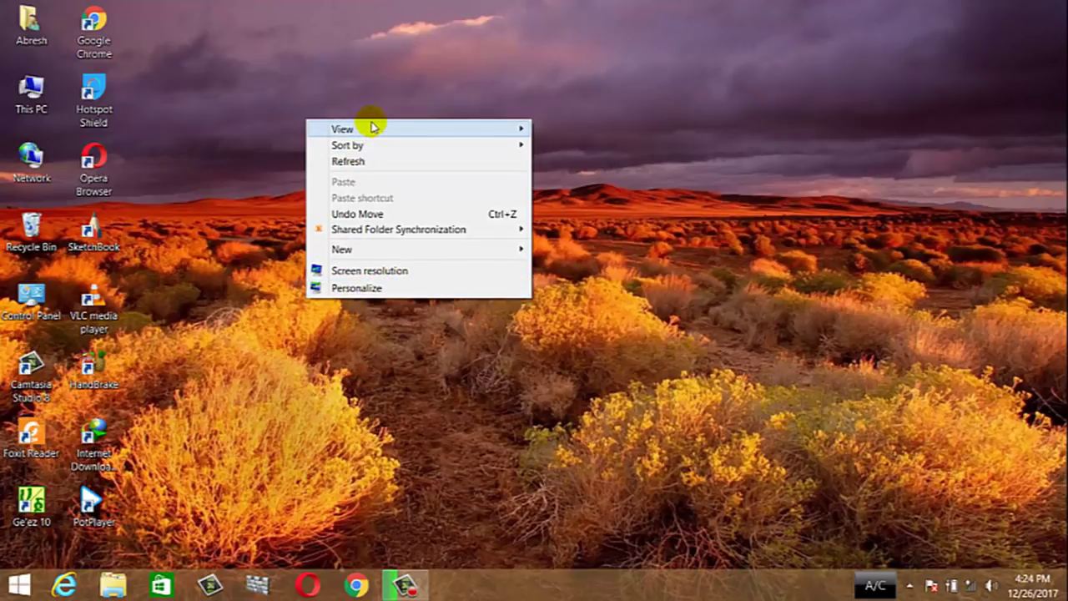
left_click(357, 288)
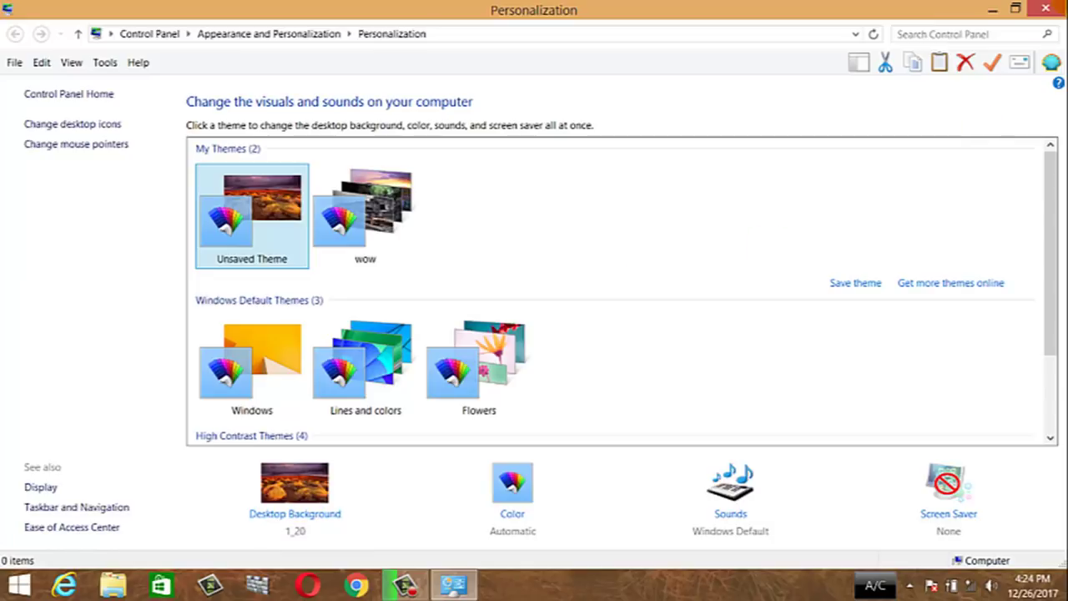
left_click(1015, 12)
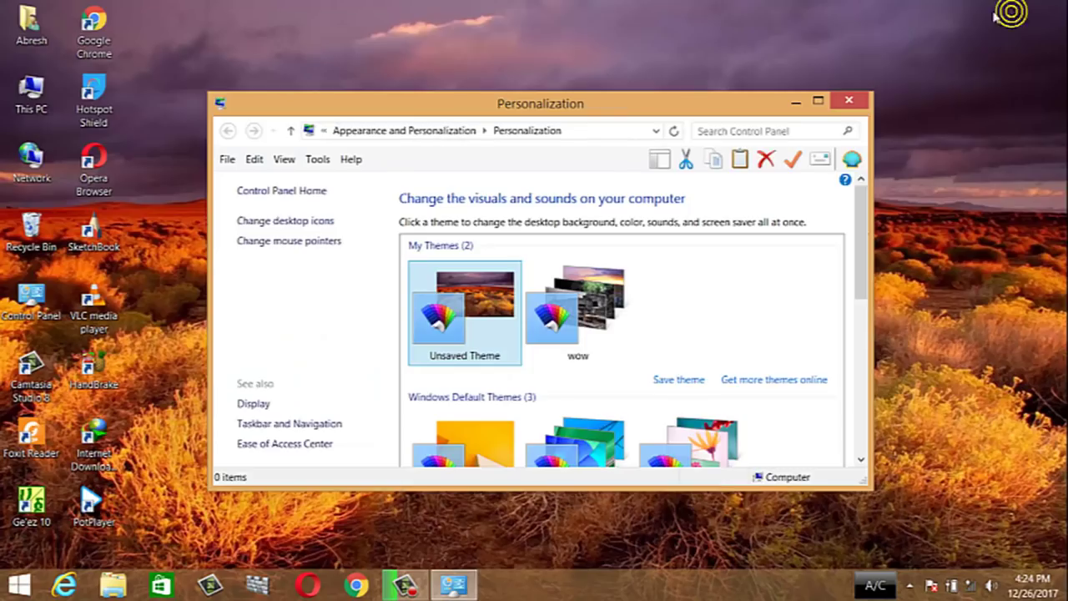
left_click_drag(867, 422, 947, 421)
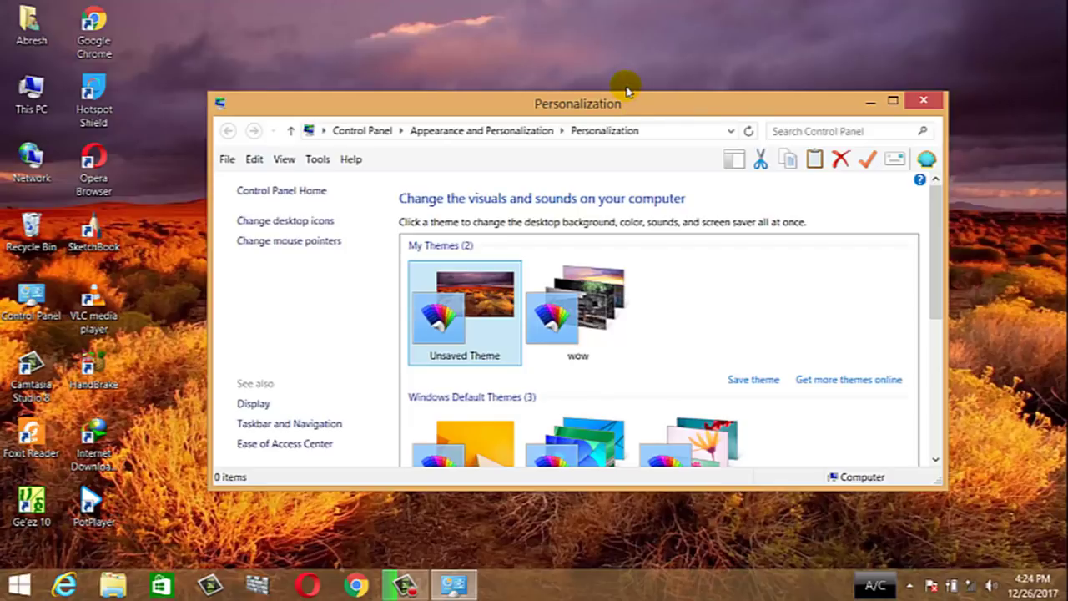
left_click_drag(633, 95, 636, 5)
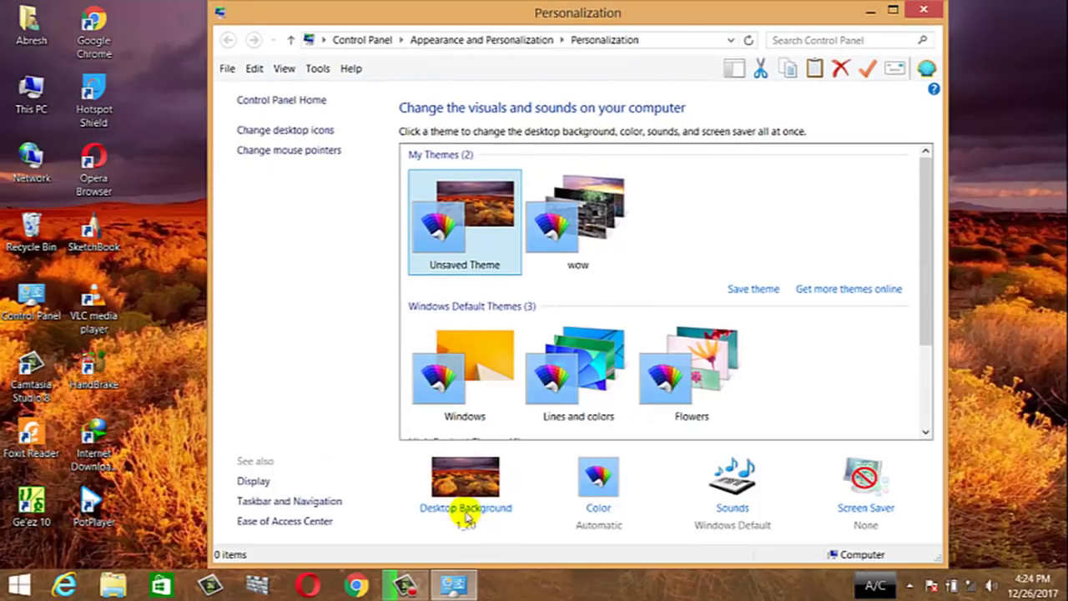
Step: Open the Desktop Background settings and set the picture location to Windows Desktop Backgrounds
left_click(467, 507)
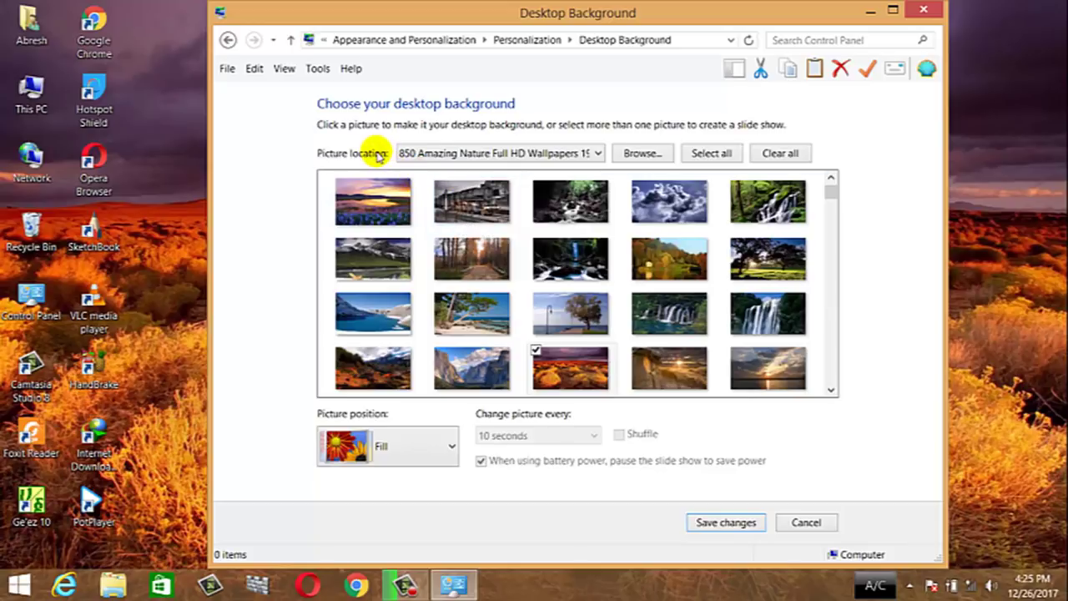
left_click(587, 153)
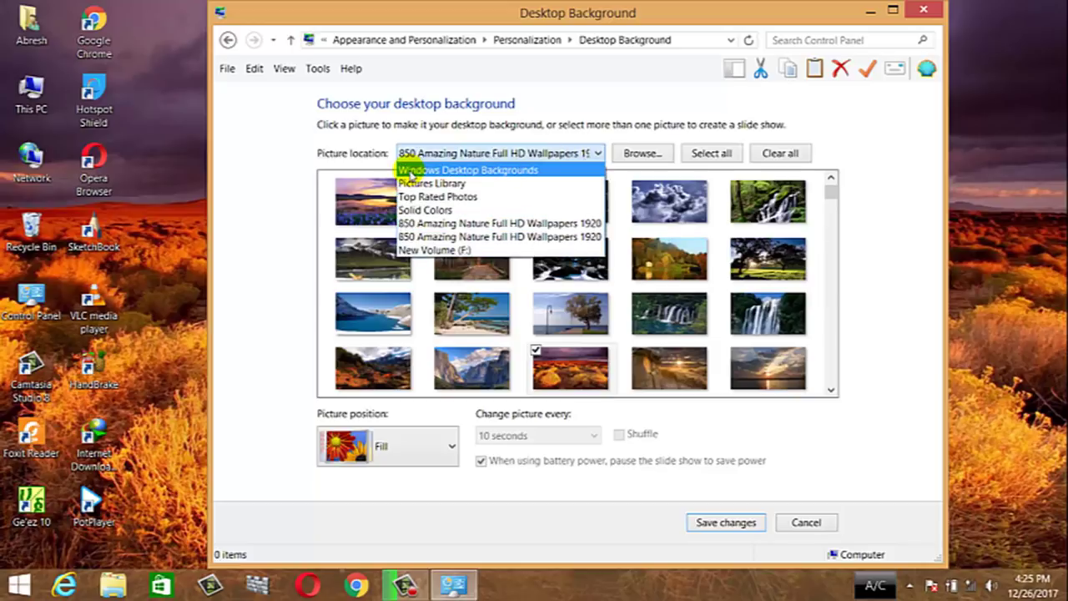
left_click(535, 171)
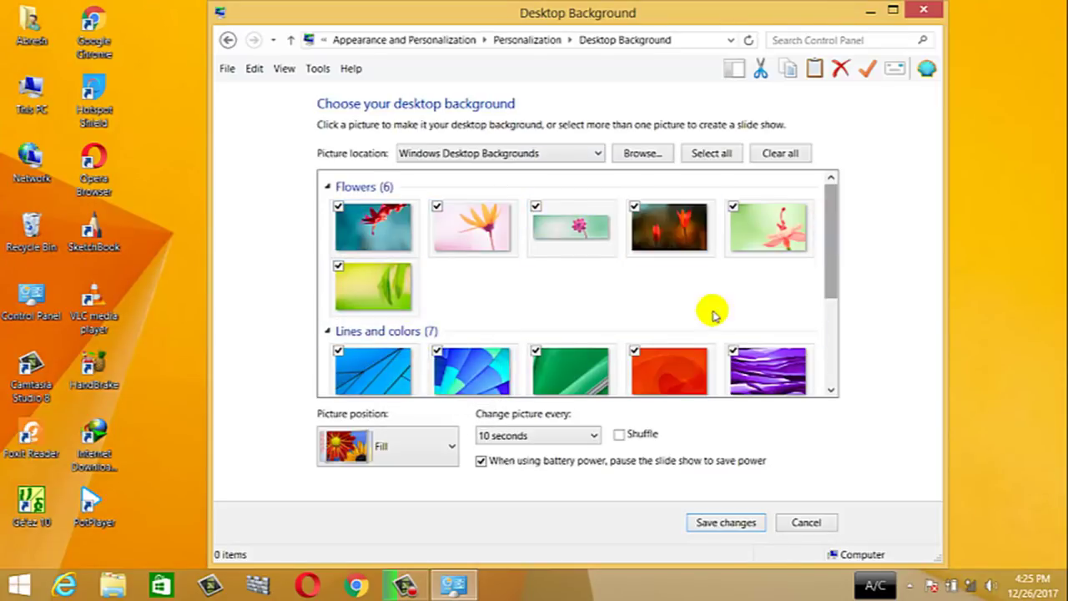
left_click(830, 391)
scroll(829, 392, "down", 3)
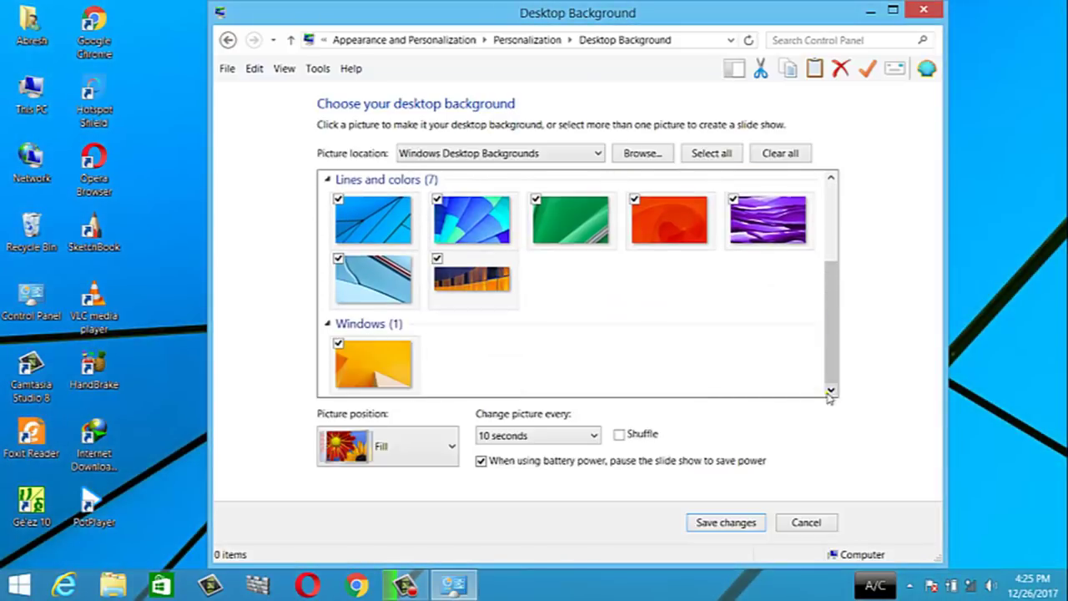
Step: Clear the picture selection, choose only the img2 picture under Lines and colors as the desktop background, and save the change
left_click_drag(421, 14, 398, 5)
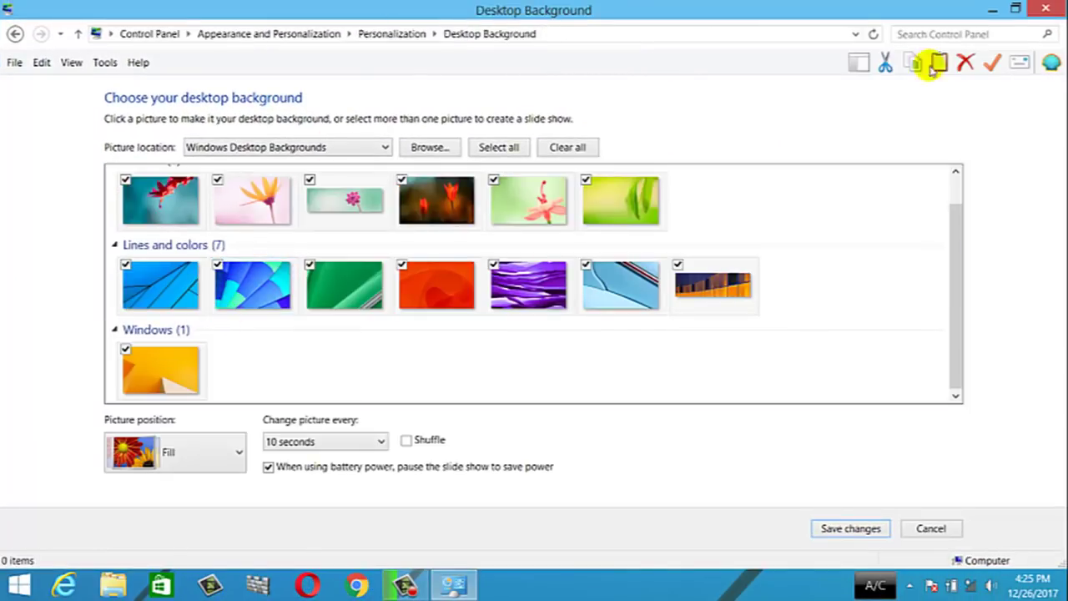
left_click(1014, 10)
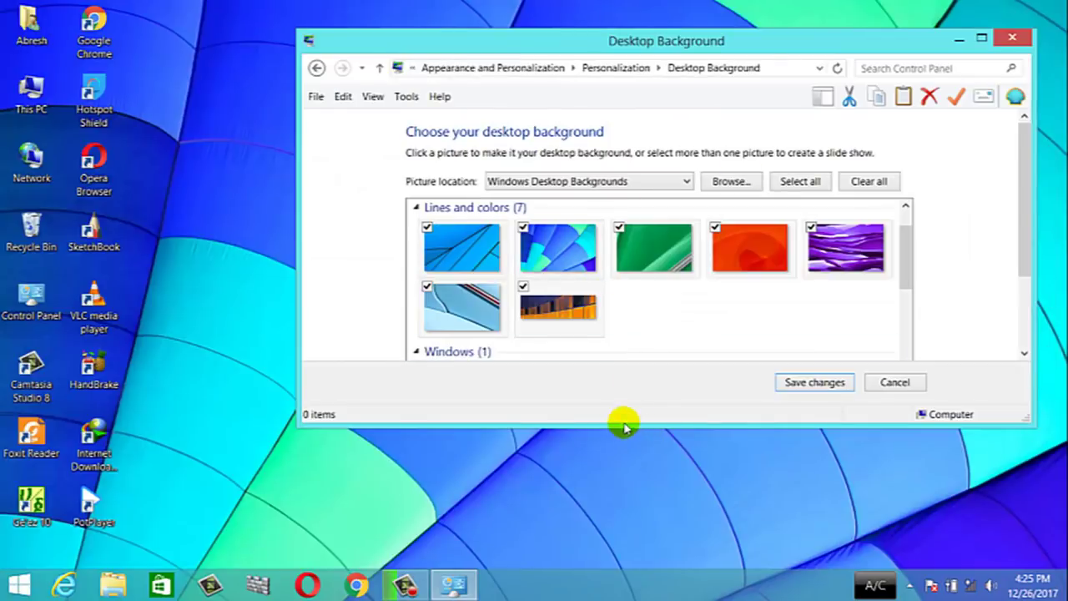
left_click_drag(629, 424, 626, 584)
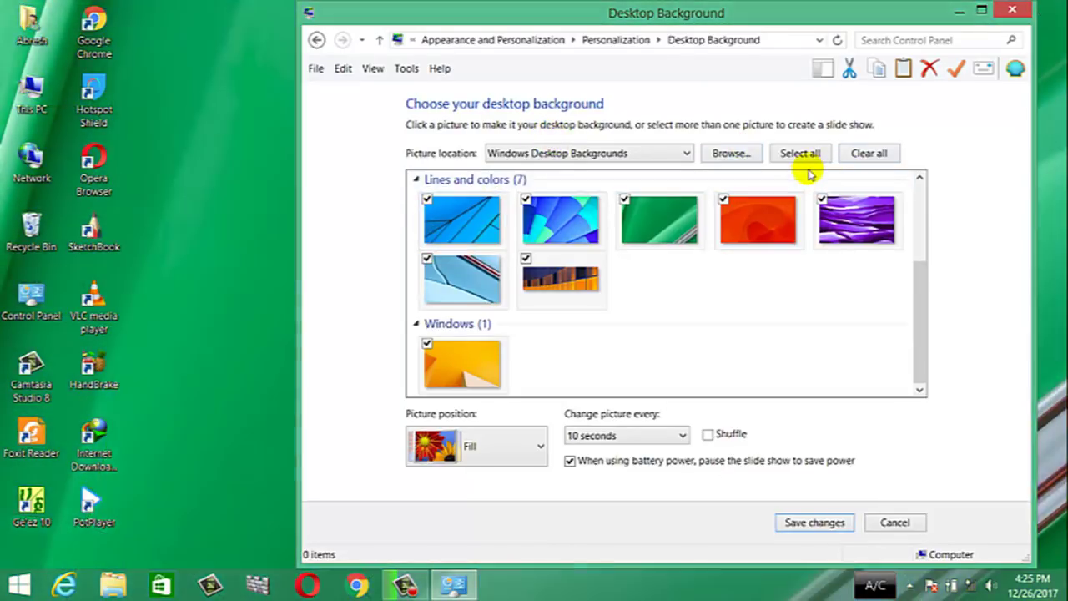
left_click(872, 154)
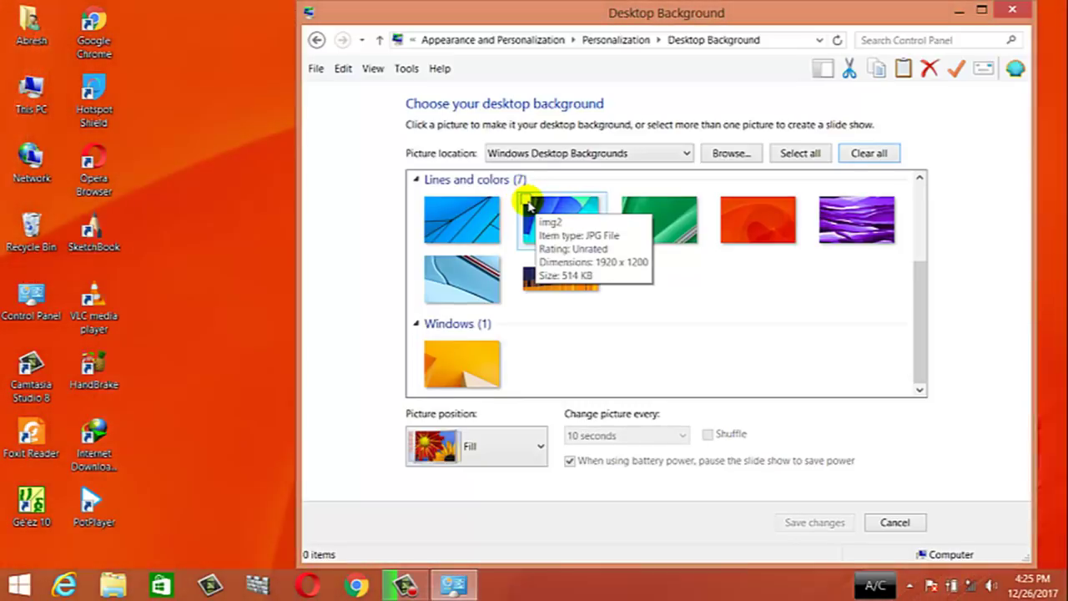
left_click(528, 205)
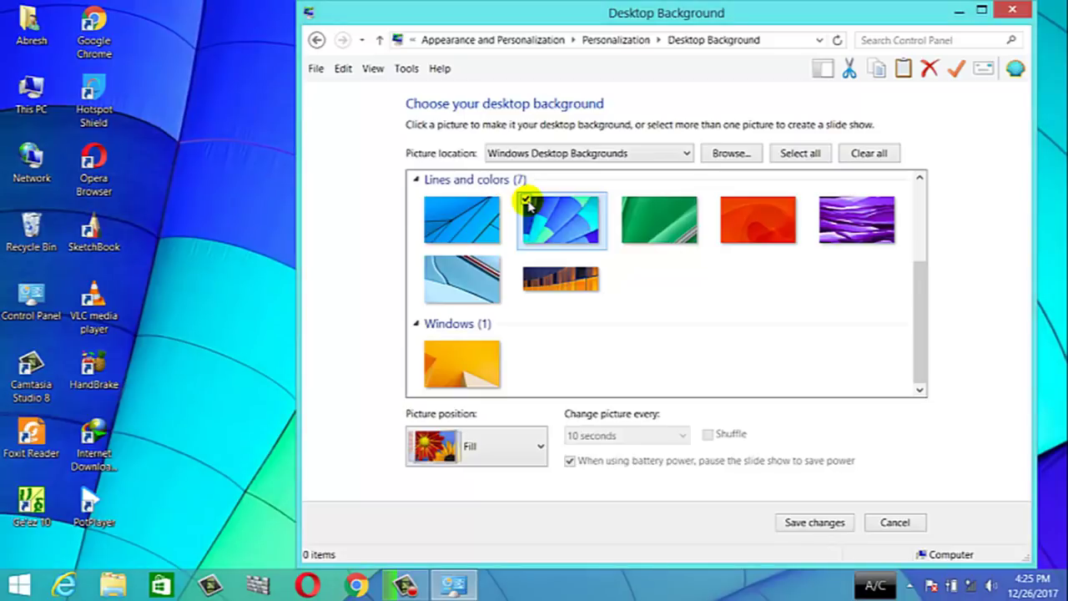
left_click(803, 531)
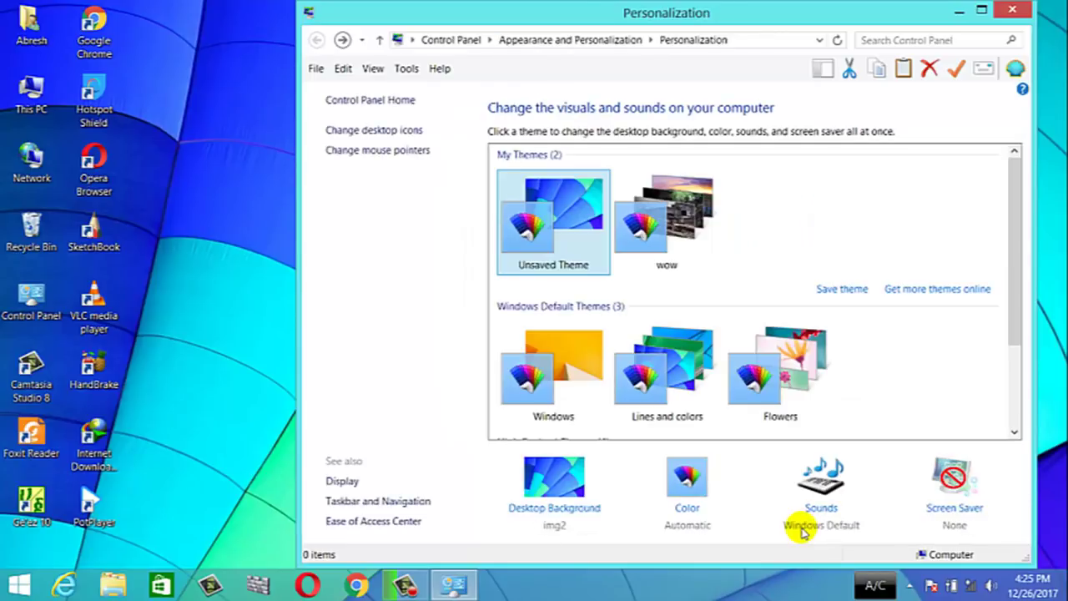
Step: Try the High Contrast #1, High Contrast #2 and High Contrast Black themes one after another
scroll(567, 271, "down", 3)
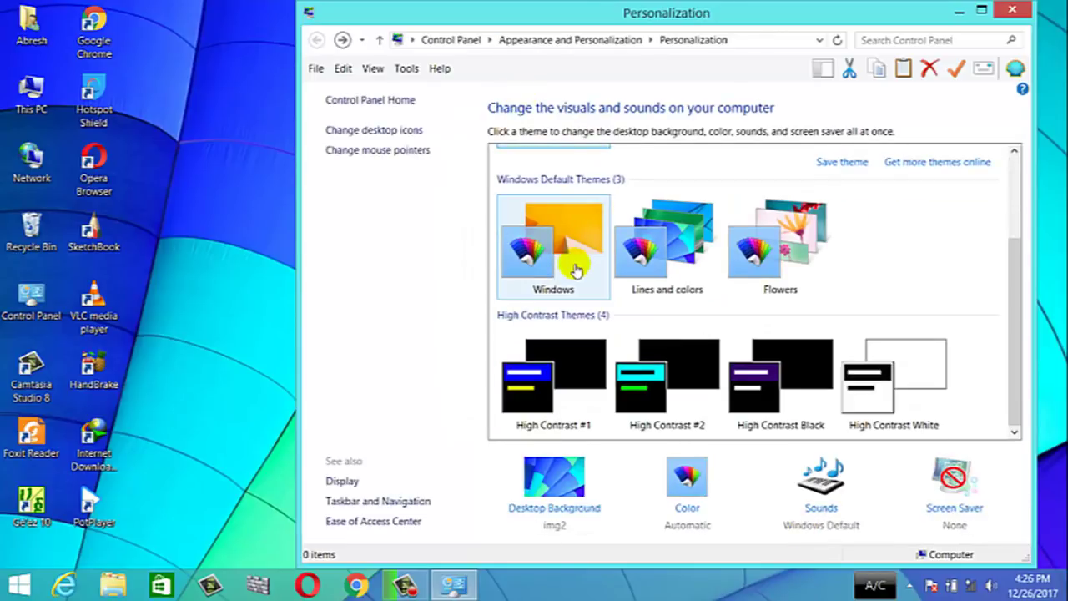
left_click(586, 372)
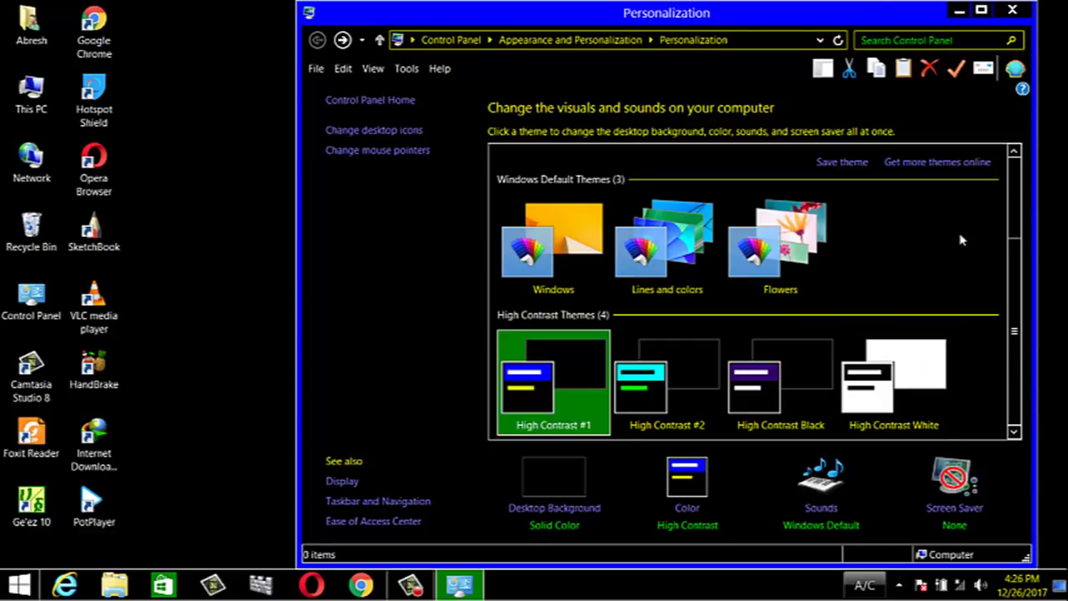
left_click(656, 396)
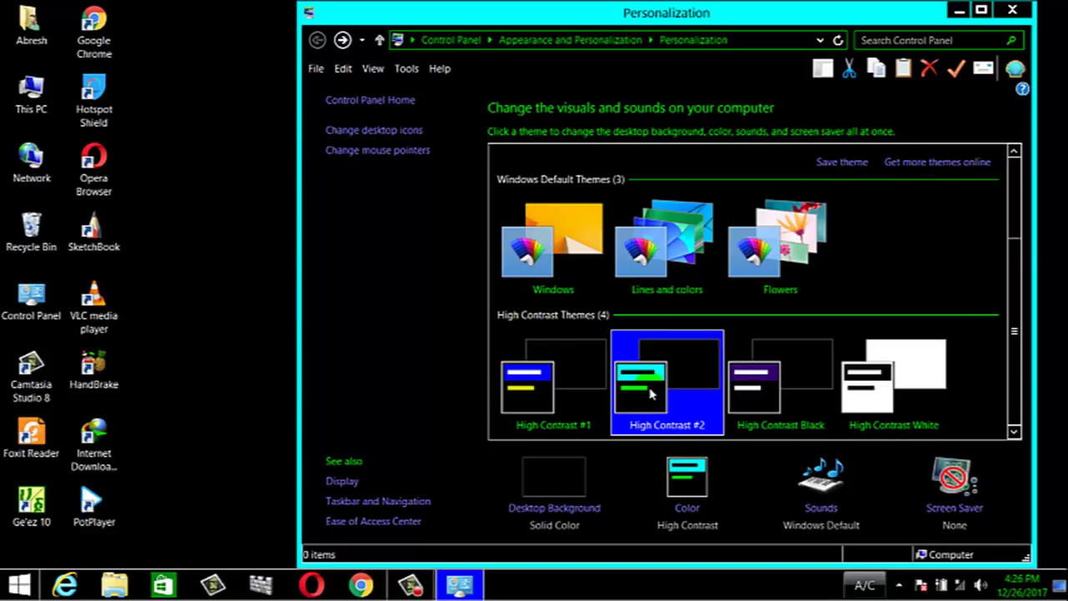
left_click(742, 386)
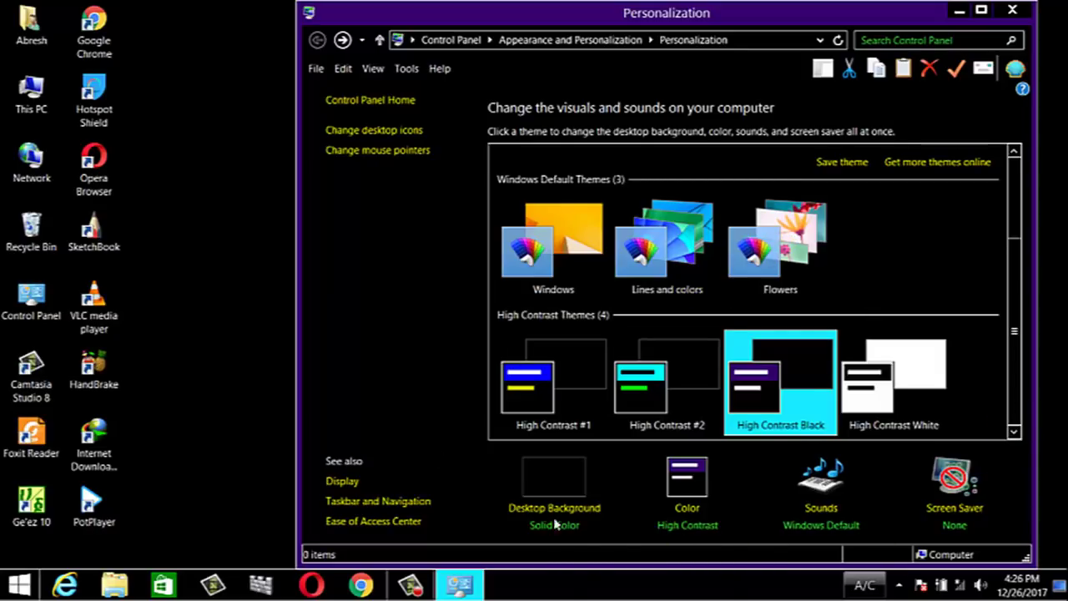
Step: Try a teal solid color as the desktop background and discard the change
left_click(555, 484)
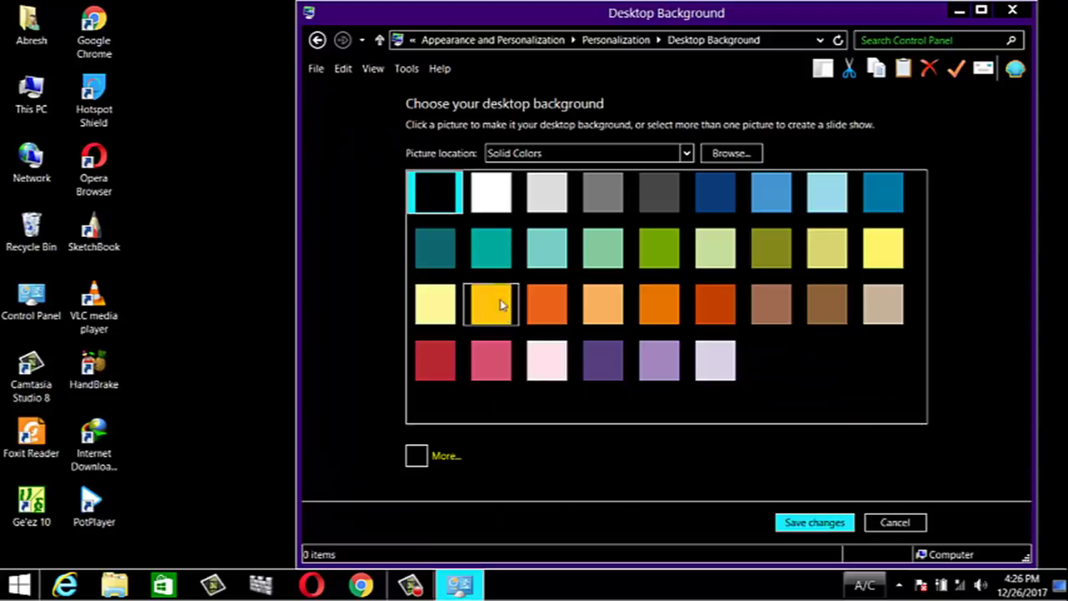
left_click(492, 248)
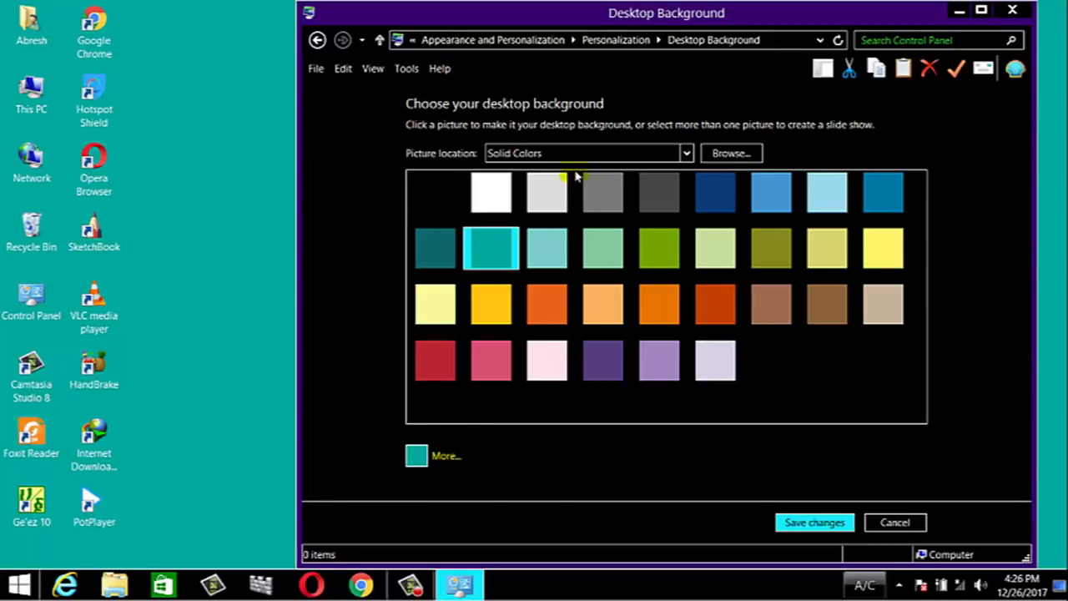
left_click(881, 521)
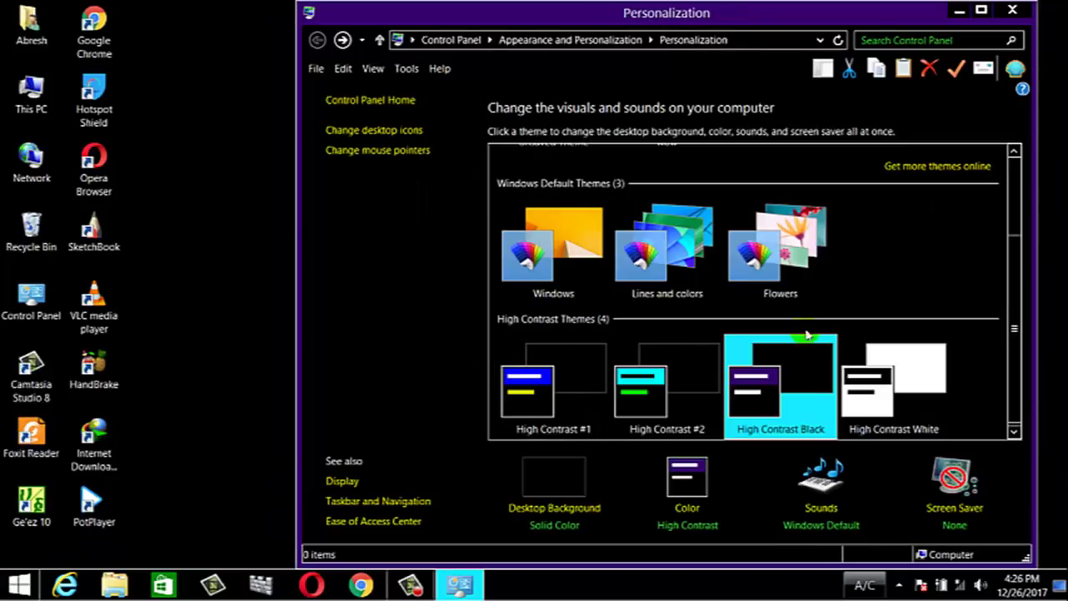
Step: Apply the Lines and colors theme from the Windows default themes
left_click(662, 255)
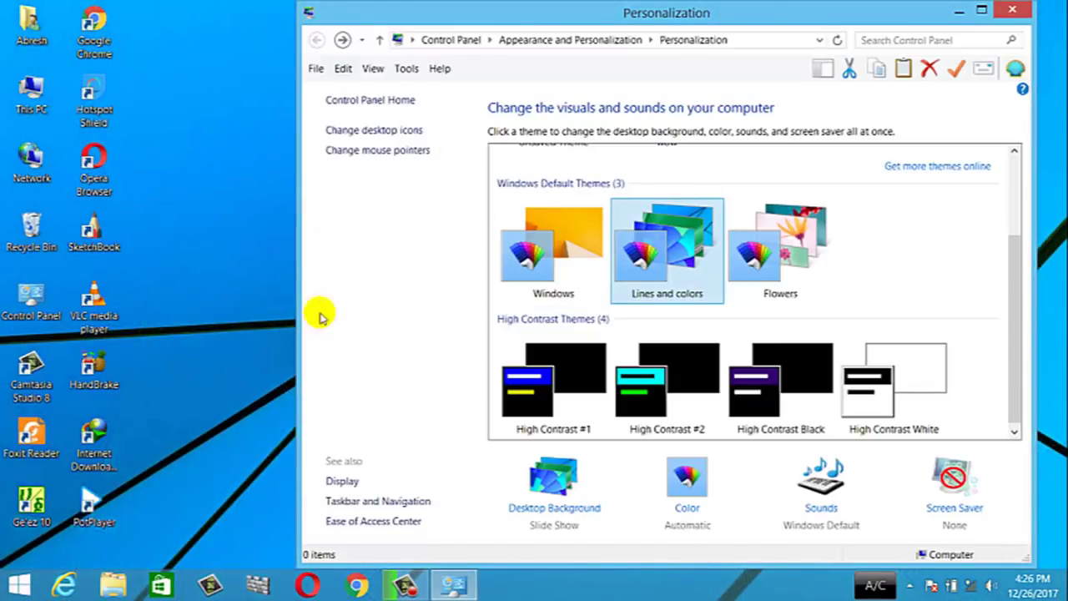
scroll(589, 276, "up", 3)
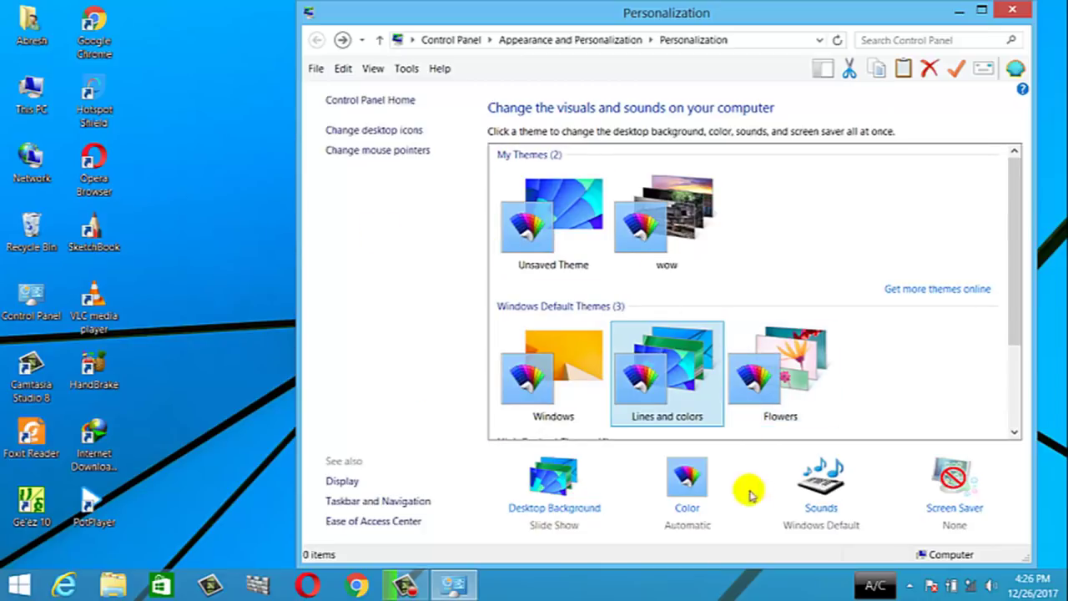
Step: Open the screen saver settings, choose the 3D Text screen saver, and preview it full screen
left_click(955, 508)
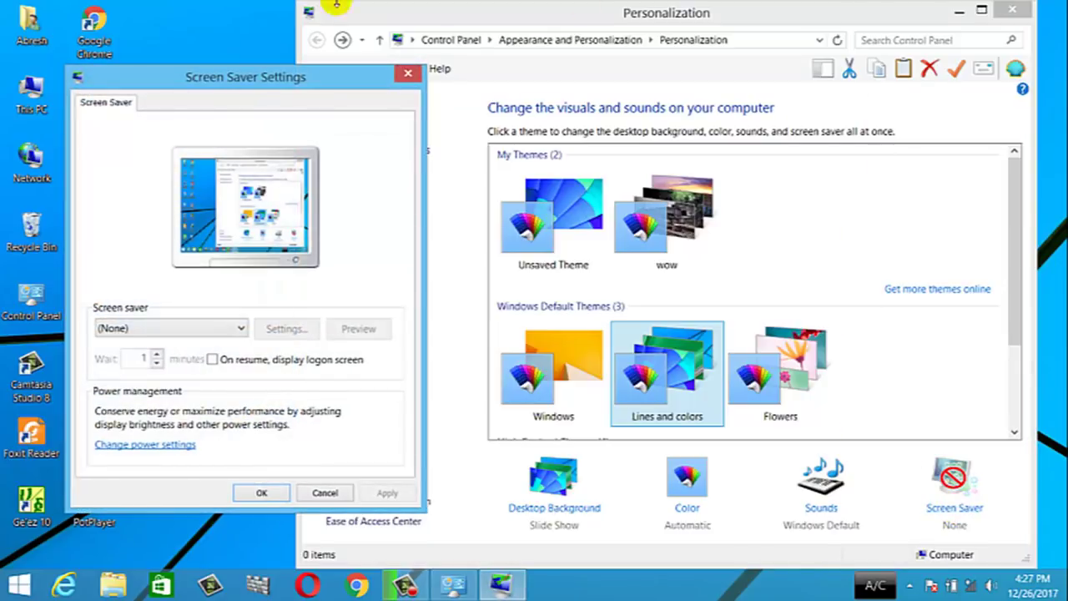
left_click_drag(159, 85, 440, 93)
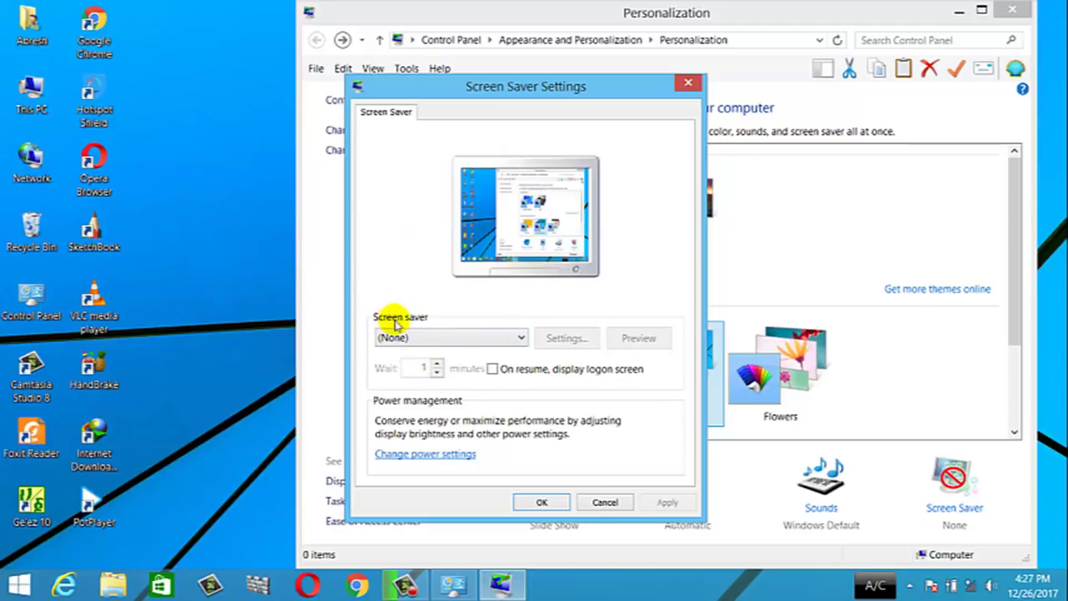
left_click(423, 344)
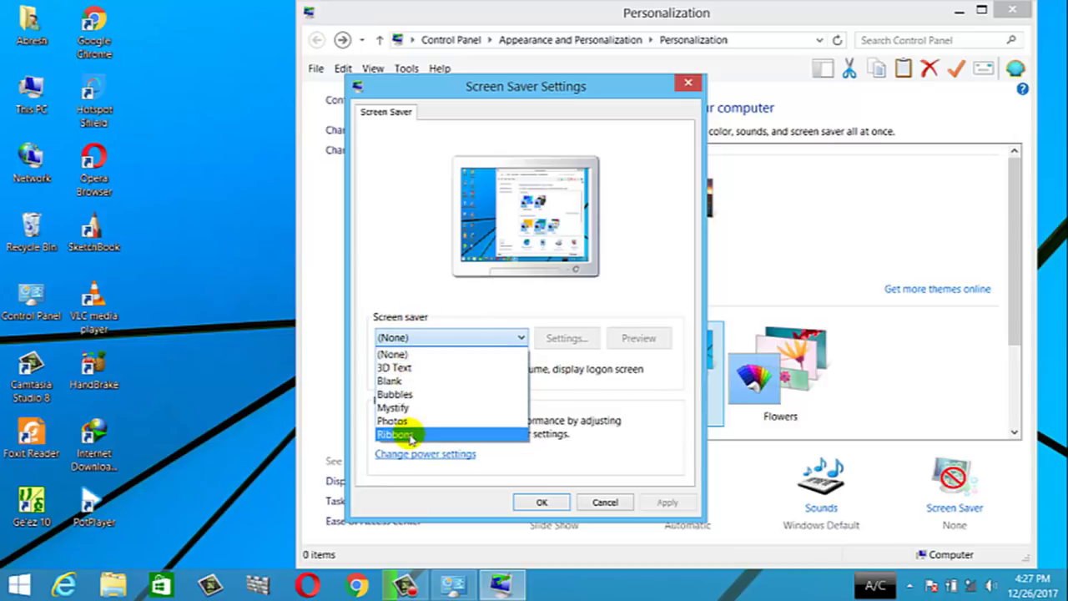
left_click(427, 369)
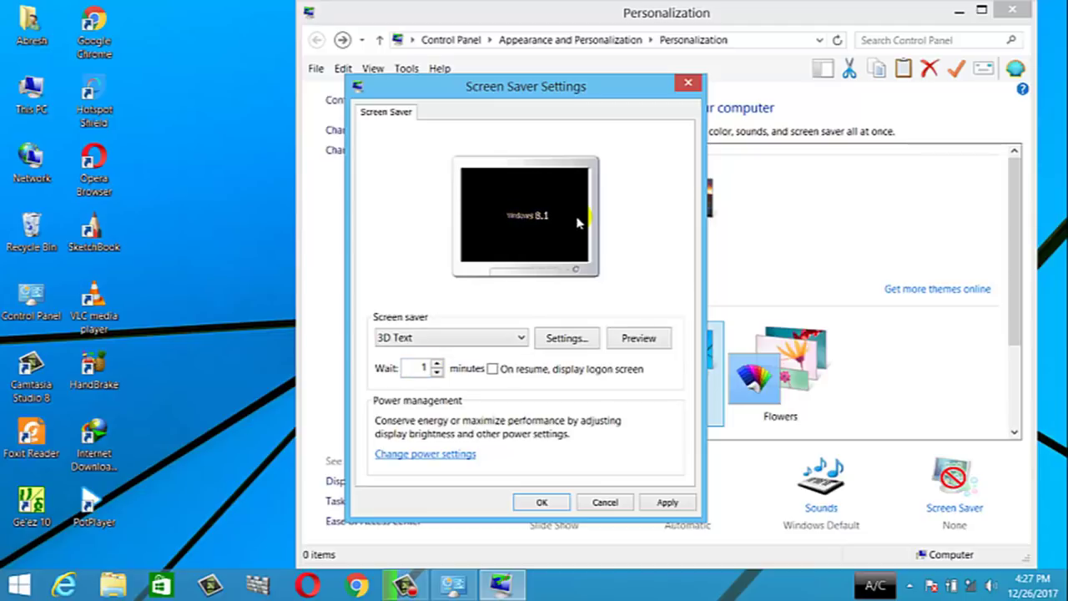
left_click(639, 338)
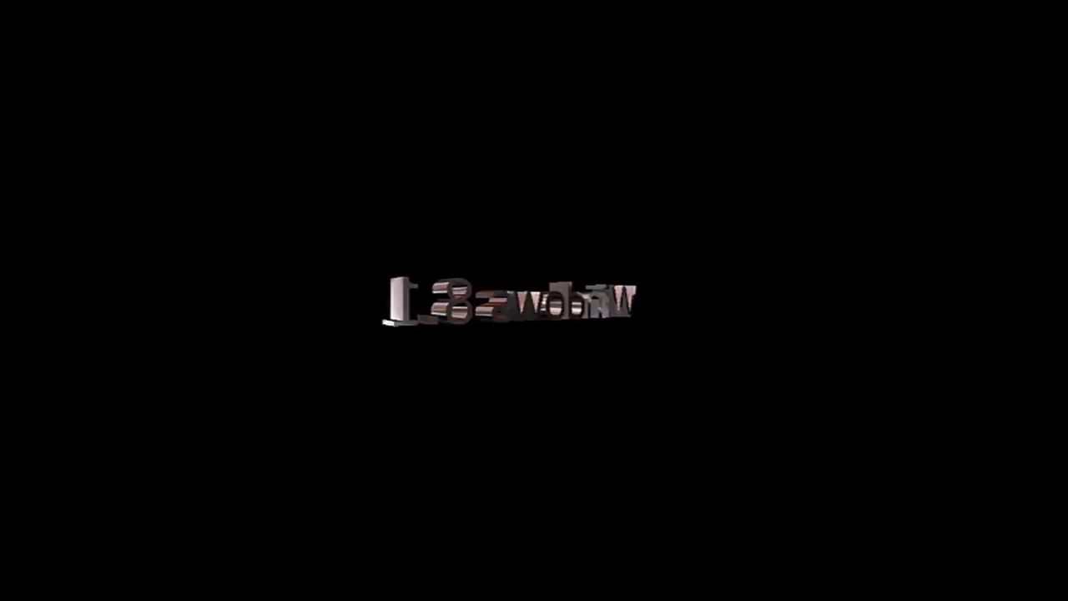
mouse_move(121, 355)
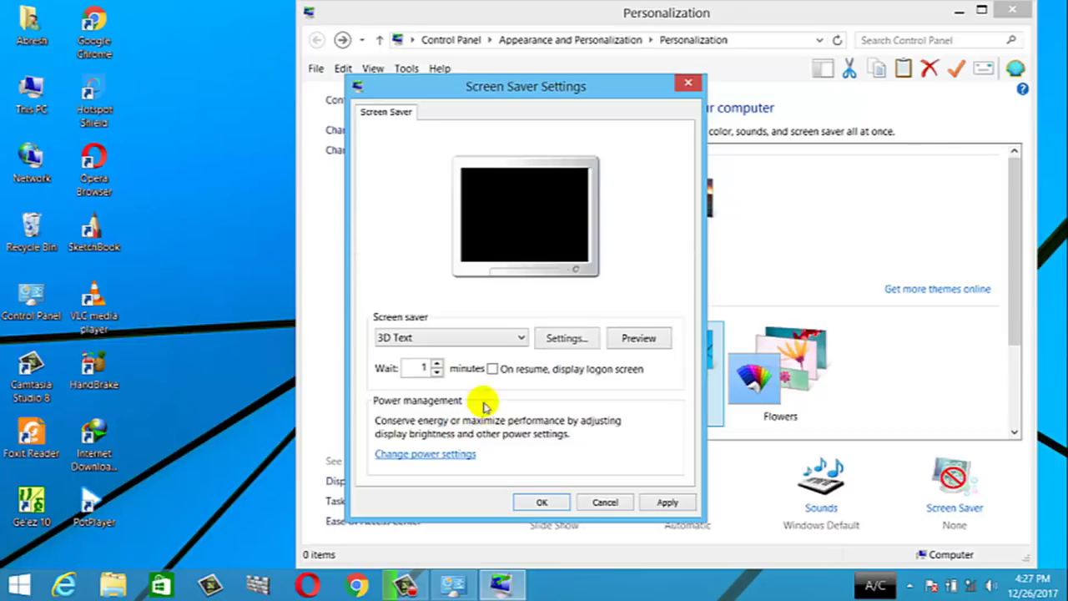
Step: Replace the 3D Text screen saver's custom text with "AK Tube online schol"
left_click(564, 338)
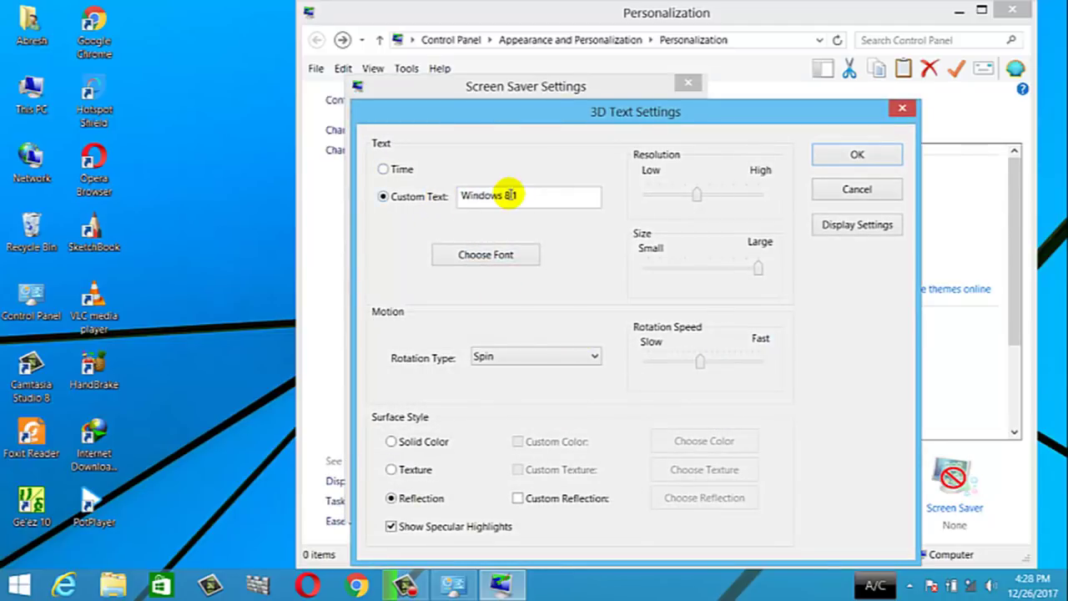
left_click_drag(542, 192, 421, 199)
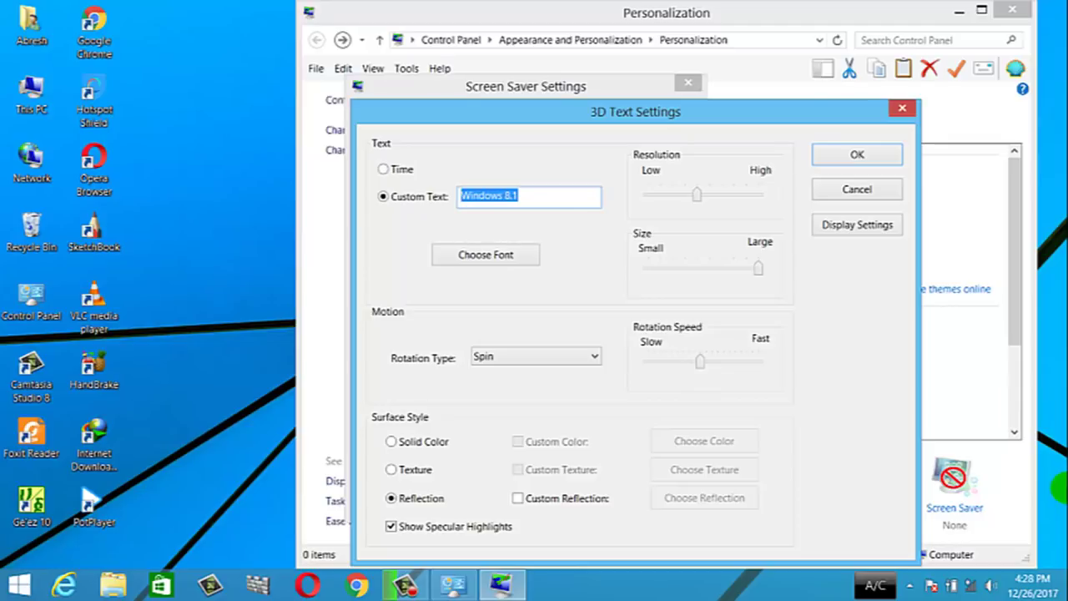
type("AK Tube online schol")
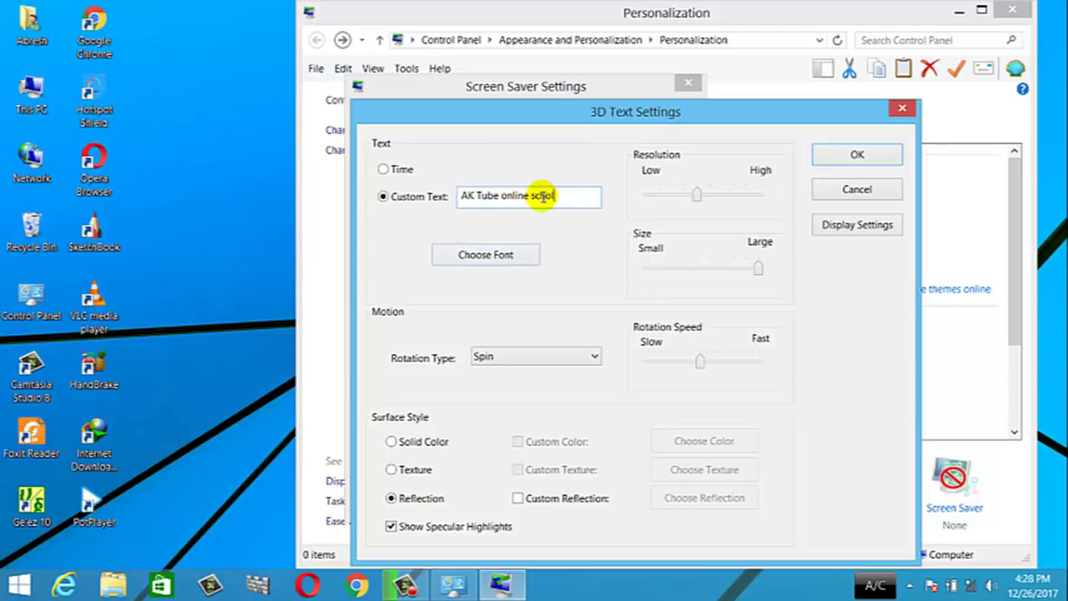
Step: Set the 3D Text screen saver's font to Vladimir Script with the Oblique style
left_click(487, 254)
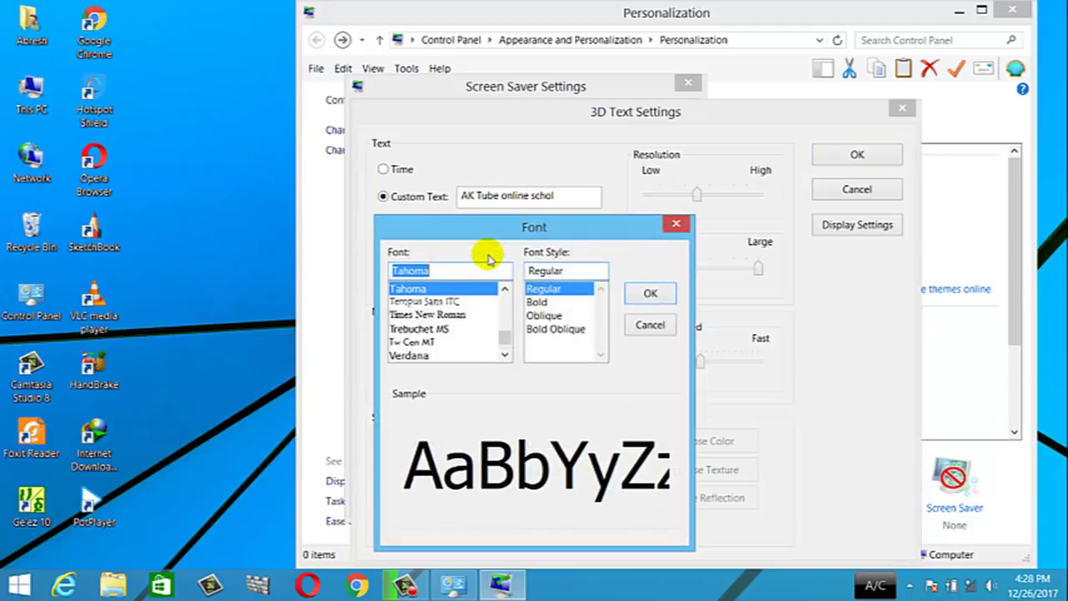
left_click(555, 317)
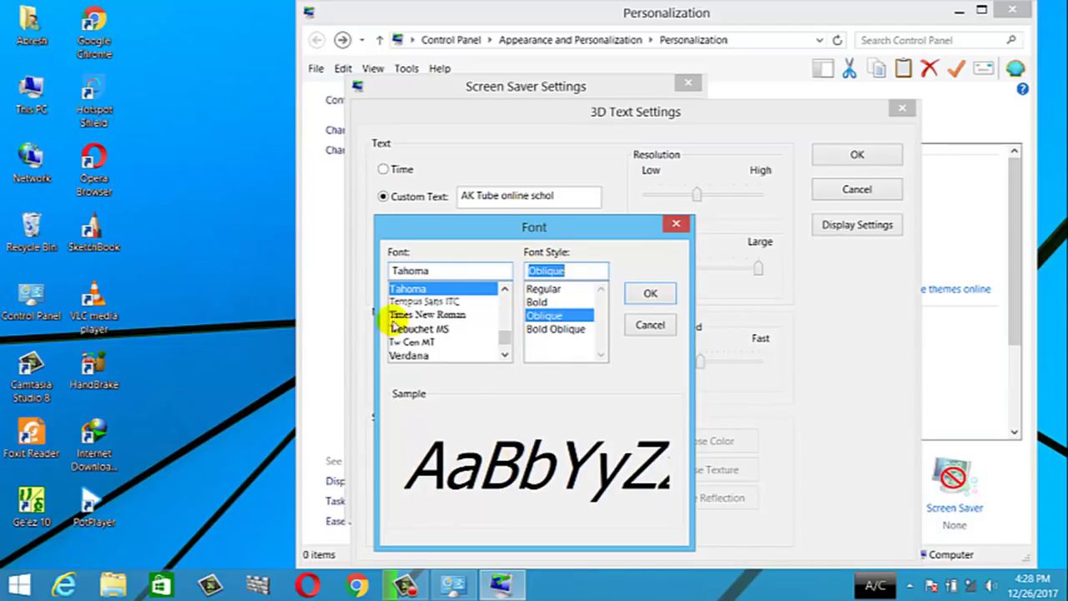
left_click(504, 356)
left_click_drag(504, 356, 504, 356)
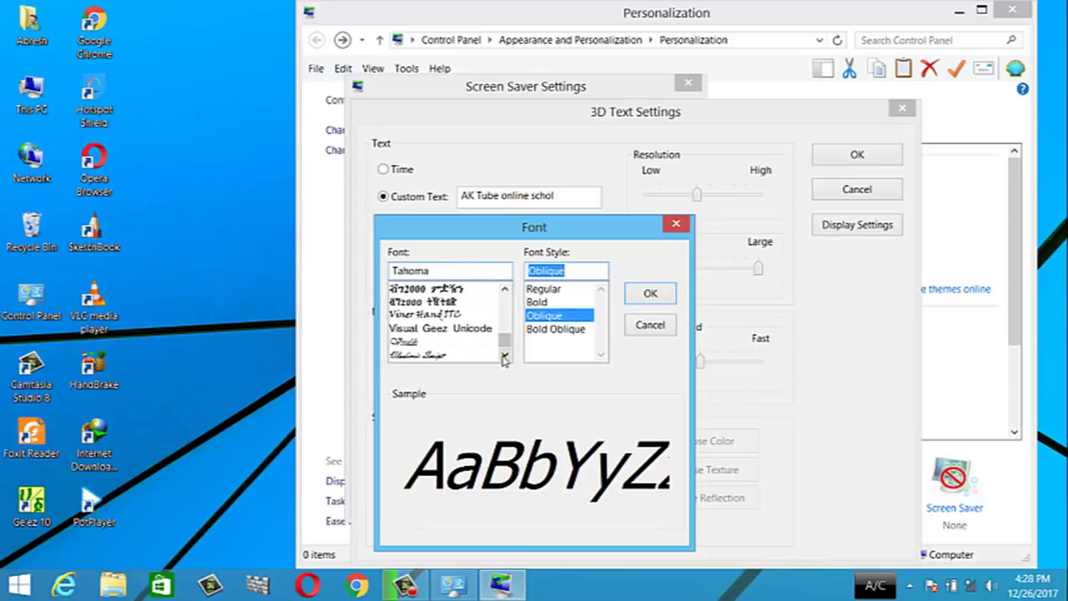
left_click(412, 343)
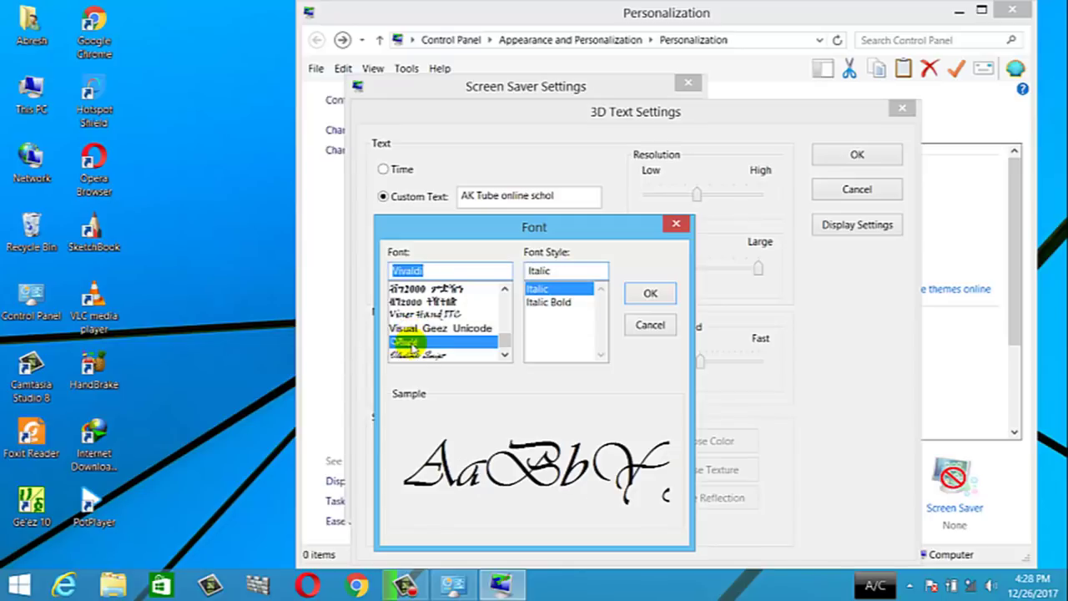
left_click(404, 356)
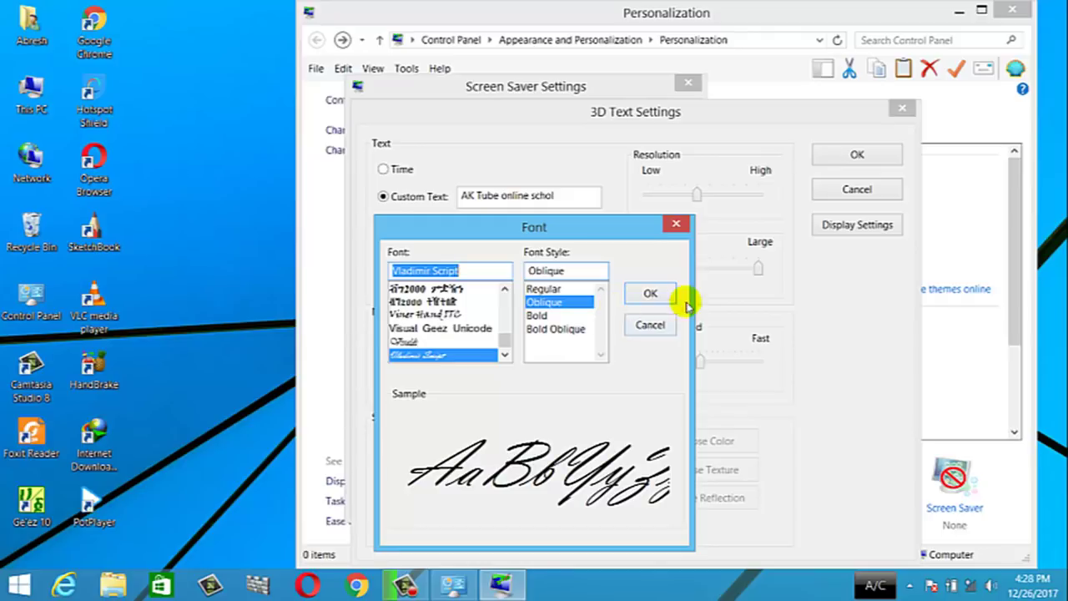
left_click(647, 294)
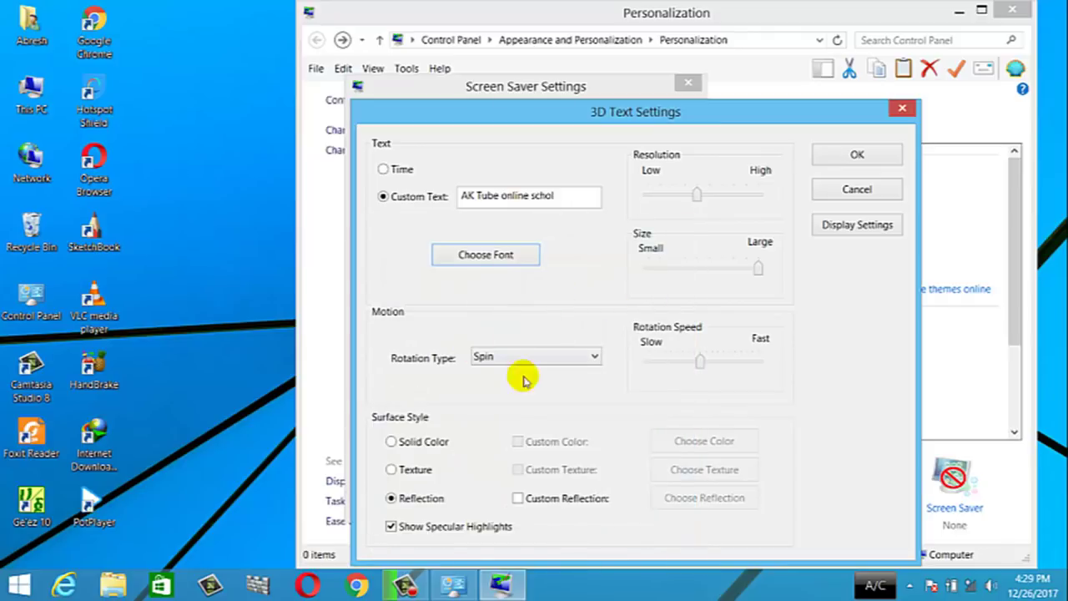
Step: Give the 3D text a Solid Color surface style with red as its custom color and accept the 3D Text settings
left_click(404, 447)
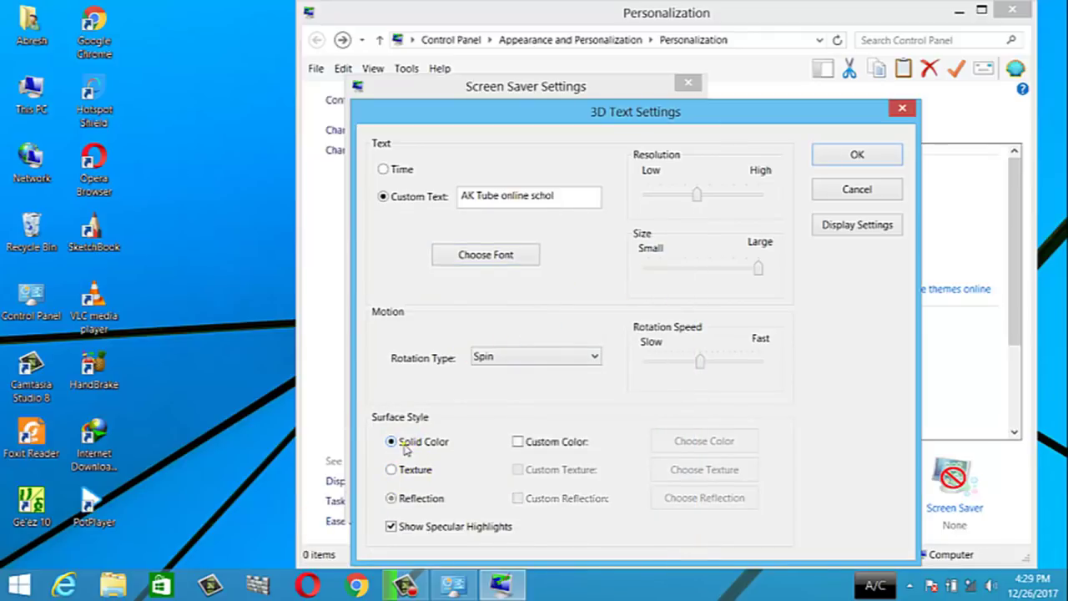
left_click(518, 442)
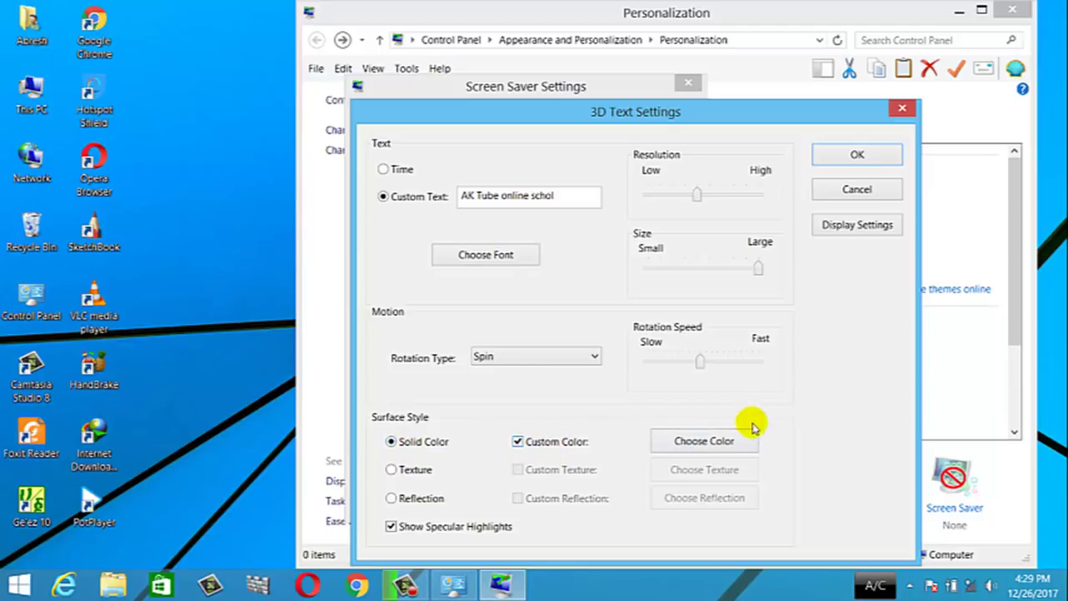
left_click(692, 447)
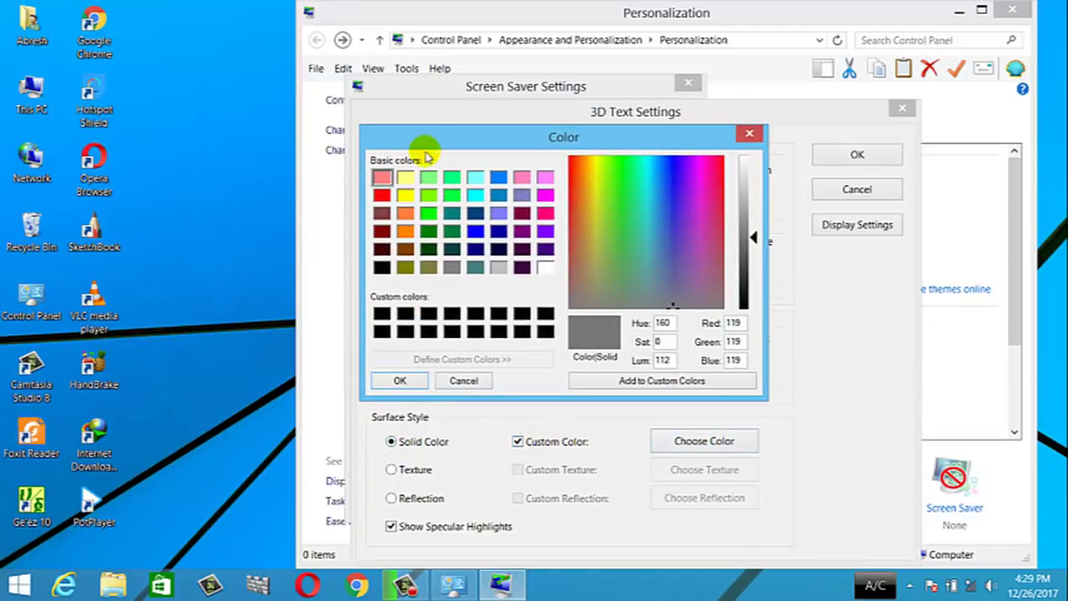
left_click(381, 194)
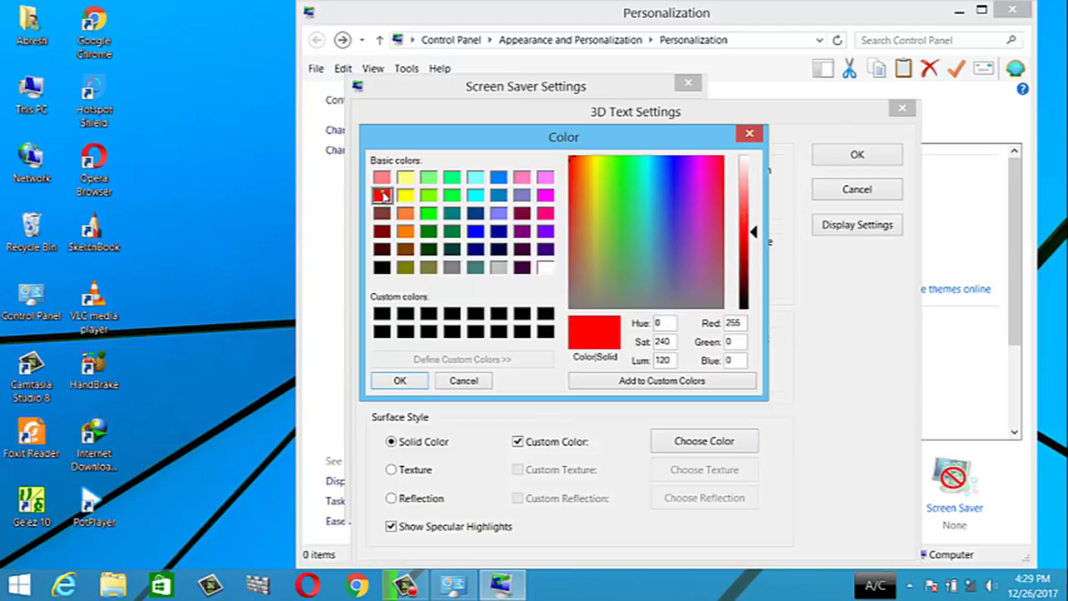
left_click(397, 380)
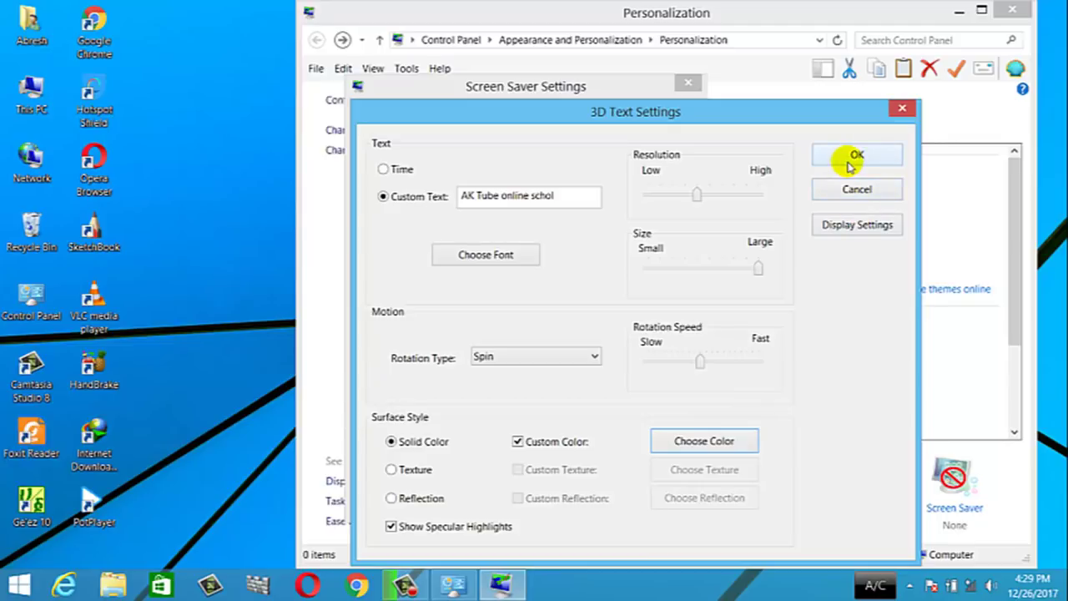
left_click(849, 163)
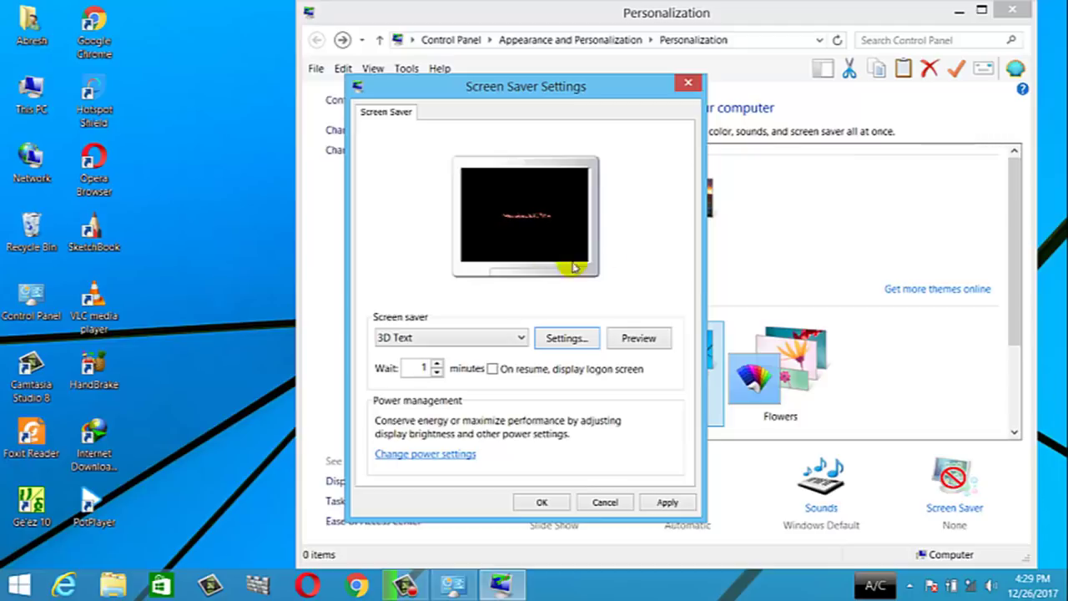
Step: Preview the 3D Text screen saver full screen and apply it with a wait time of 1 minute
left_click(637, 338)
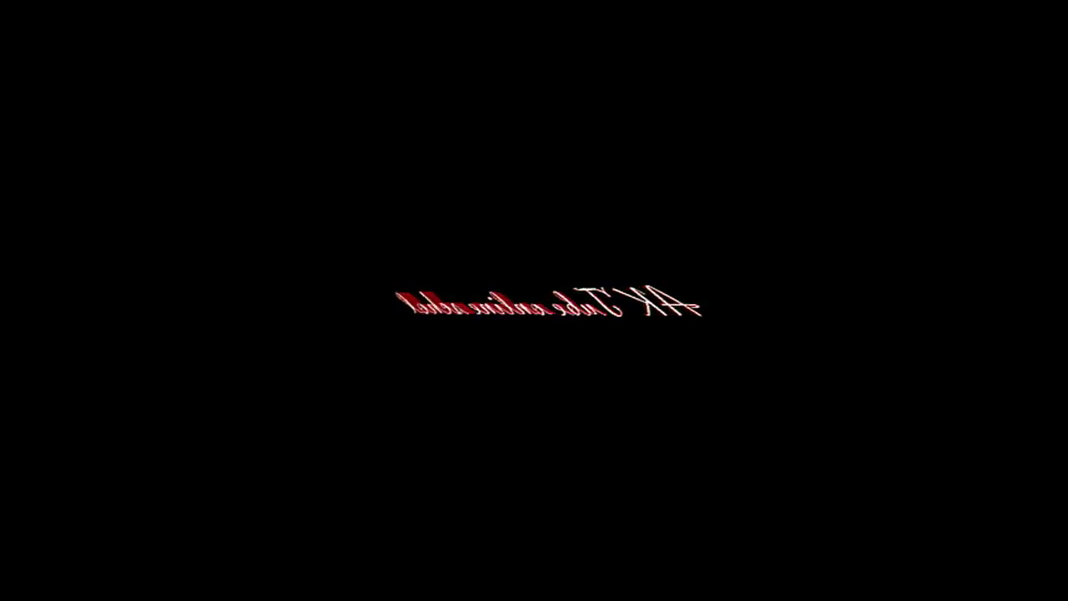
mouse_move(548, 19)
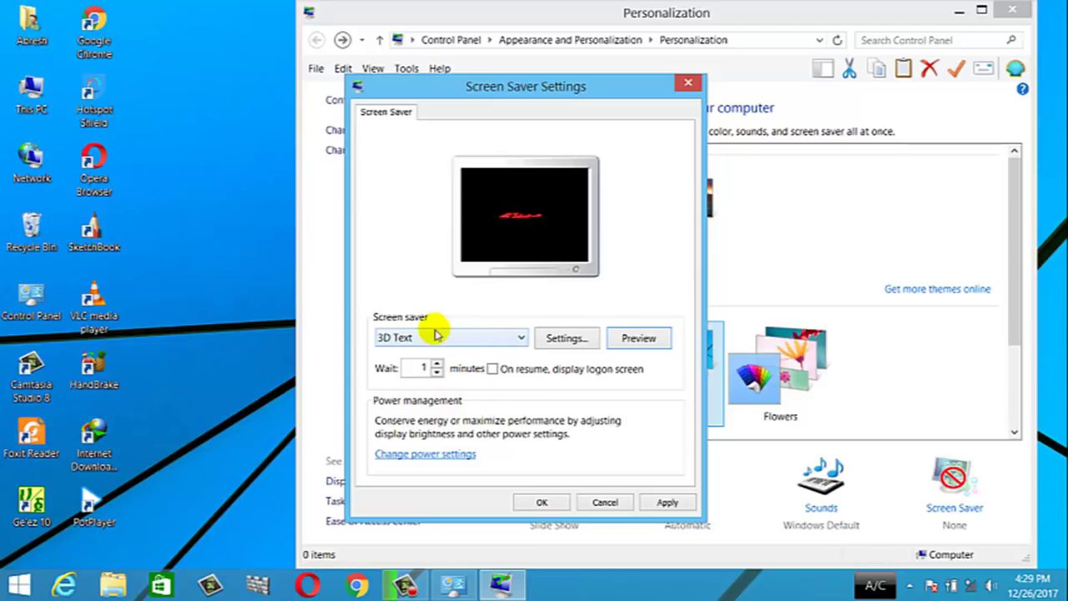
left_click(437, 364)
left_click(437, 373)
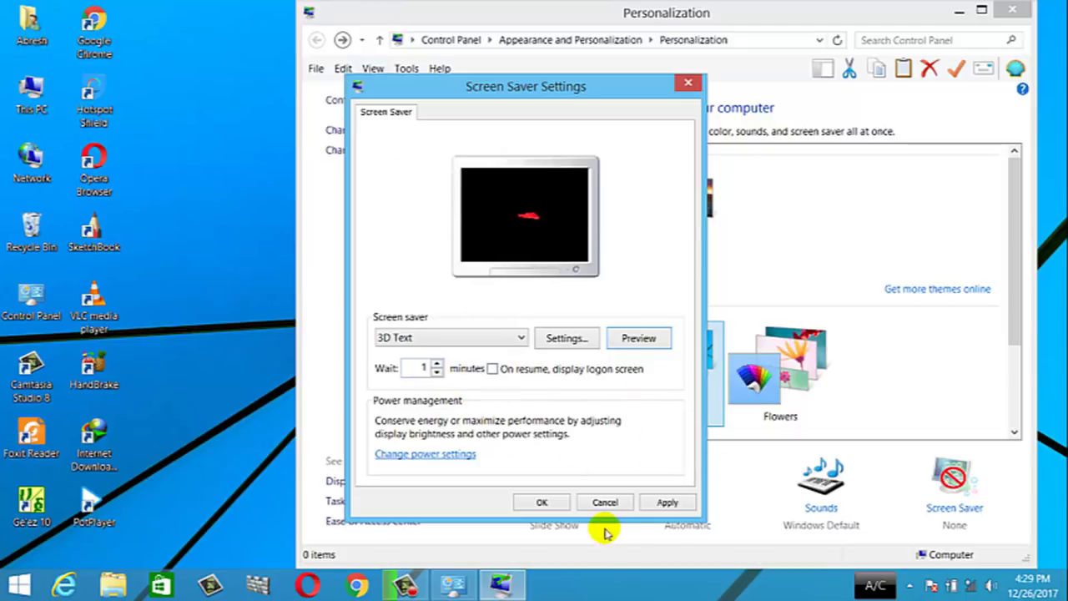
left_click(676, 506)
left_click(678, 506)
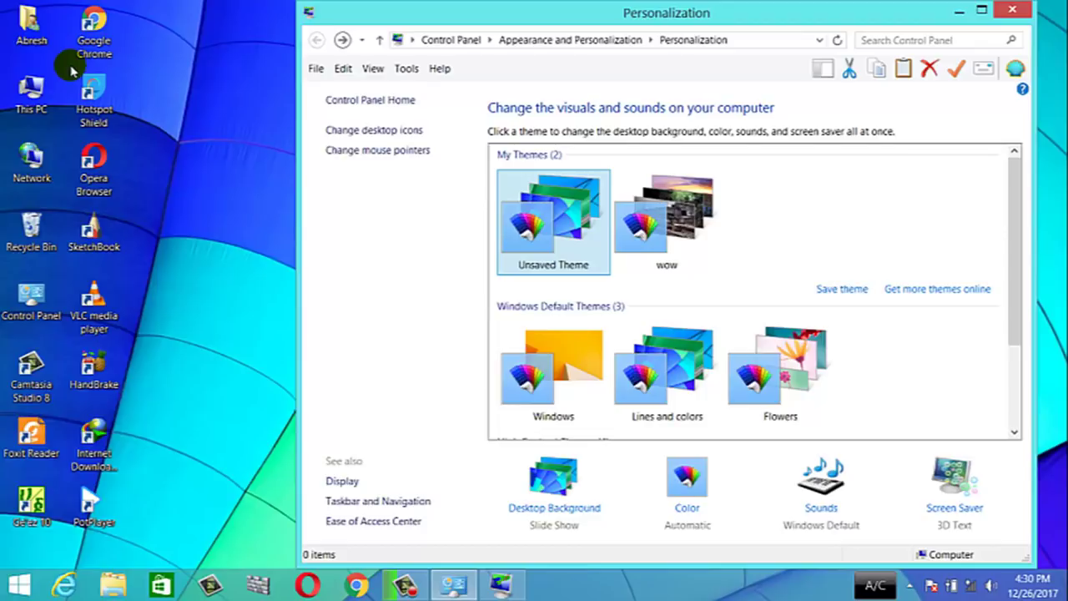
Step: Remove the Network and Control Panel icons from the desktop through the desktop icon settings
left_click(369, 131)
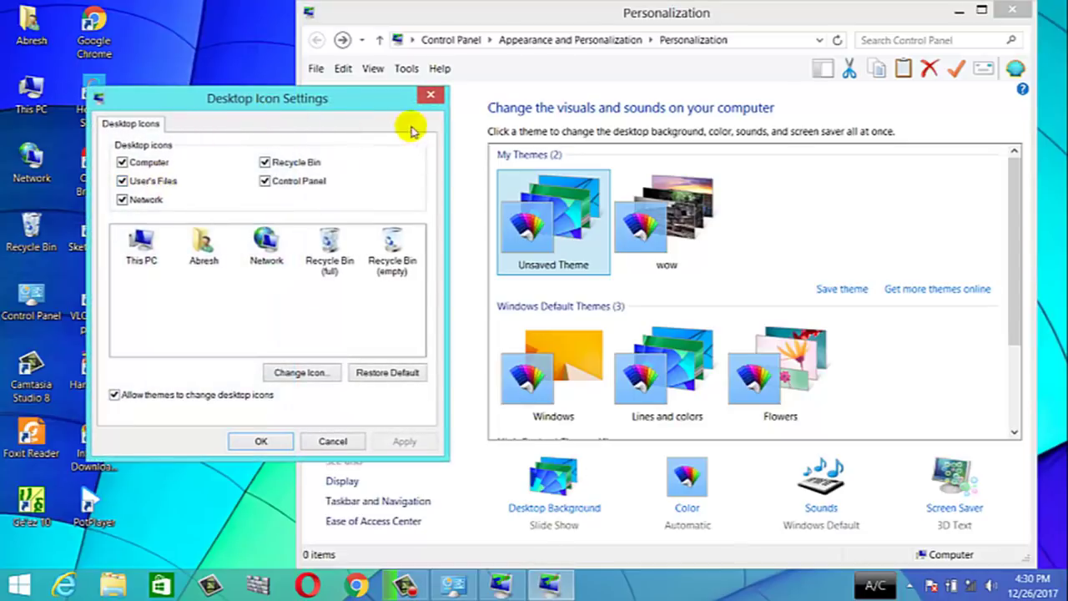
left_click_drag(325, 97, 485, 68)
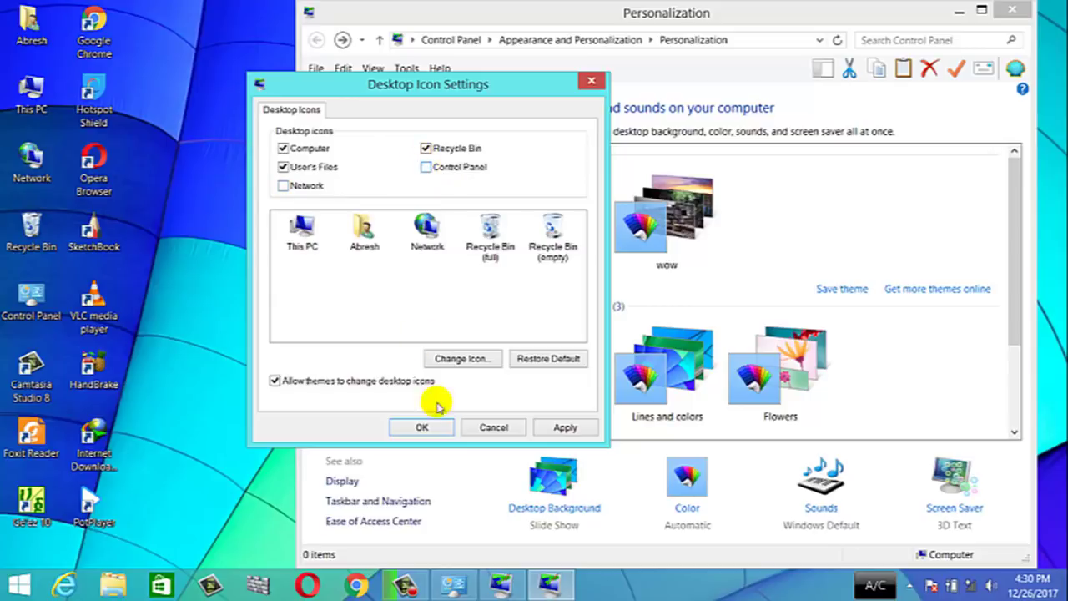
left_click(565, 427)
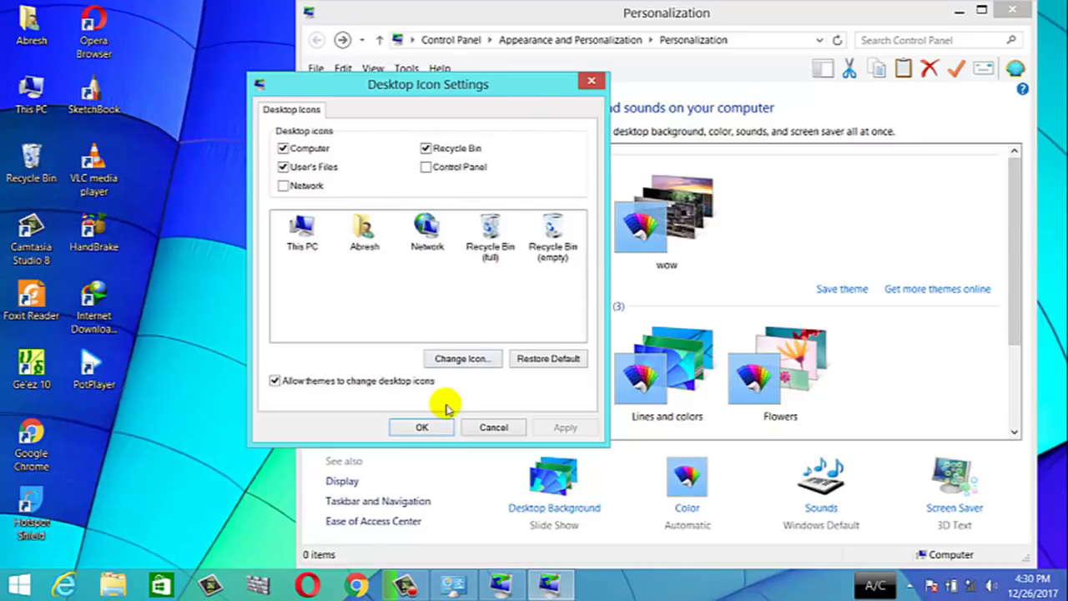
left_click(422, 427)
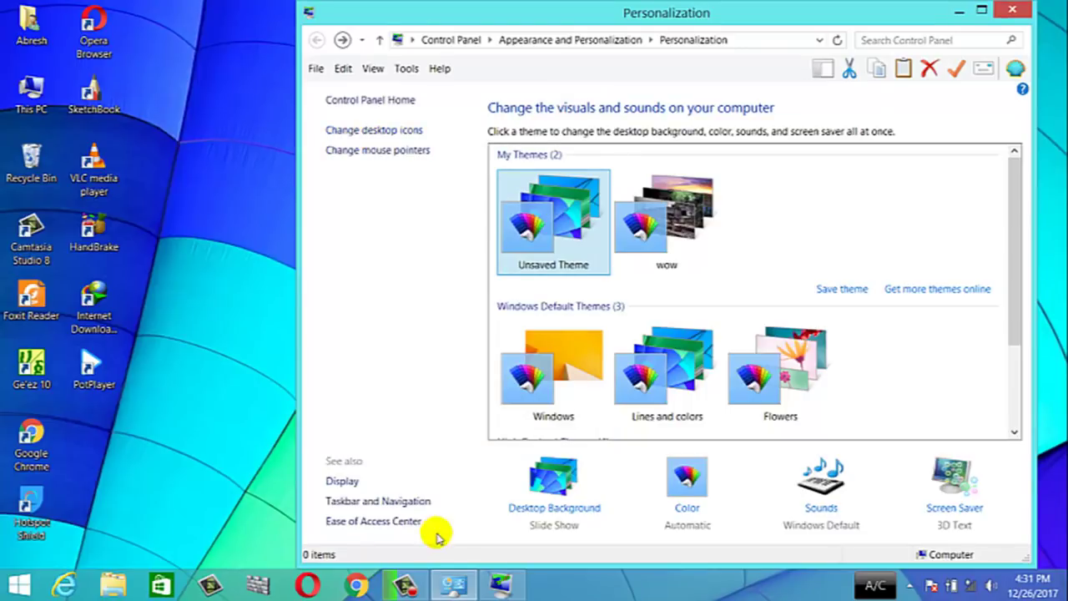
Step: Apply the Smaller - 100% size for all items in the Display settings and postpone signing out
left_click(334, 484)
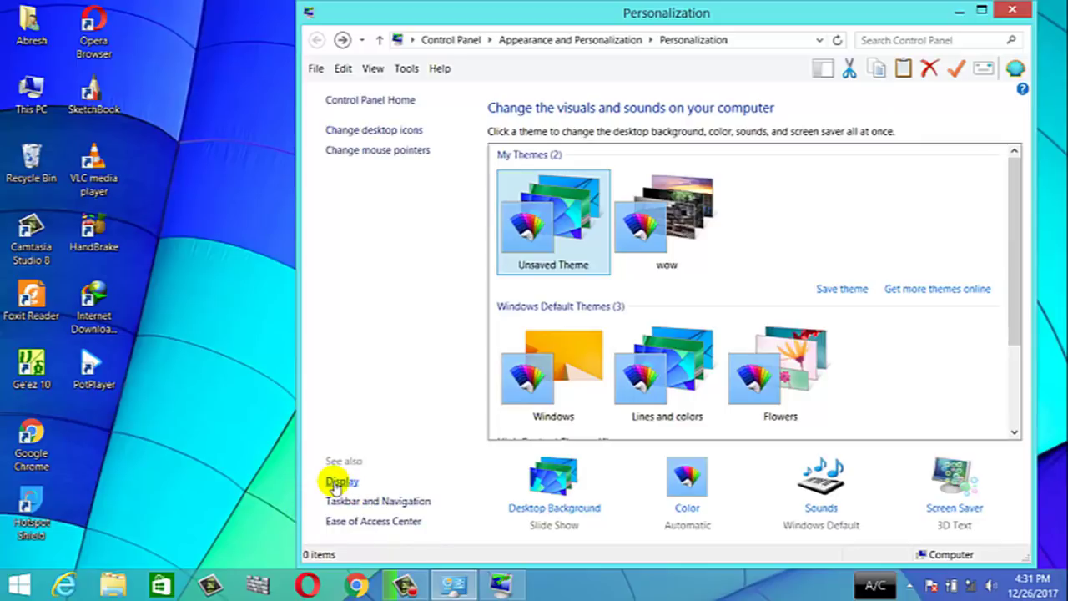
left_click(341, 482)
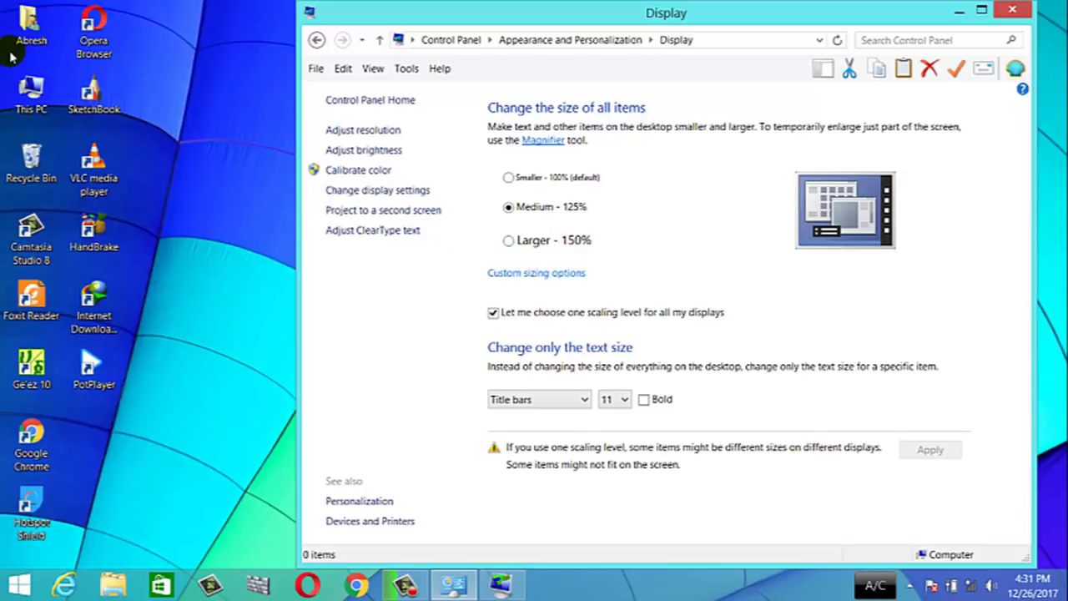
left_click(531, 180)
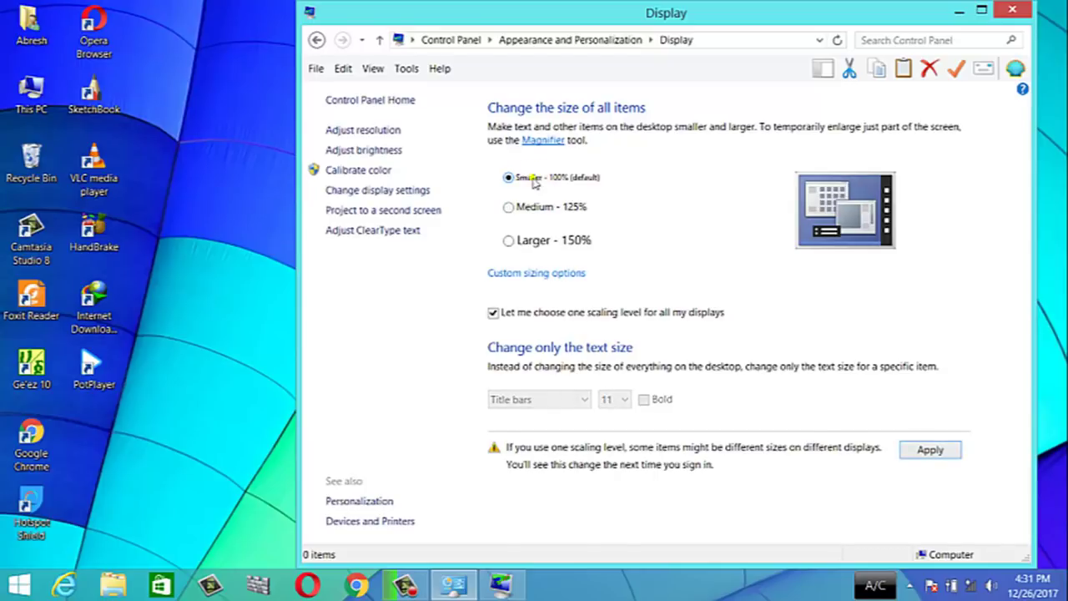
left_click(931, 451)
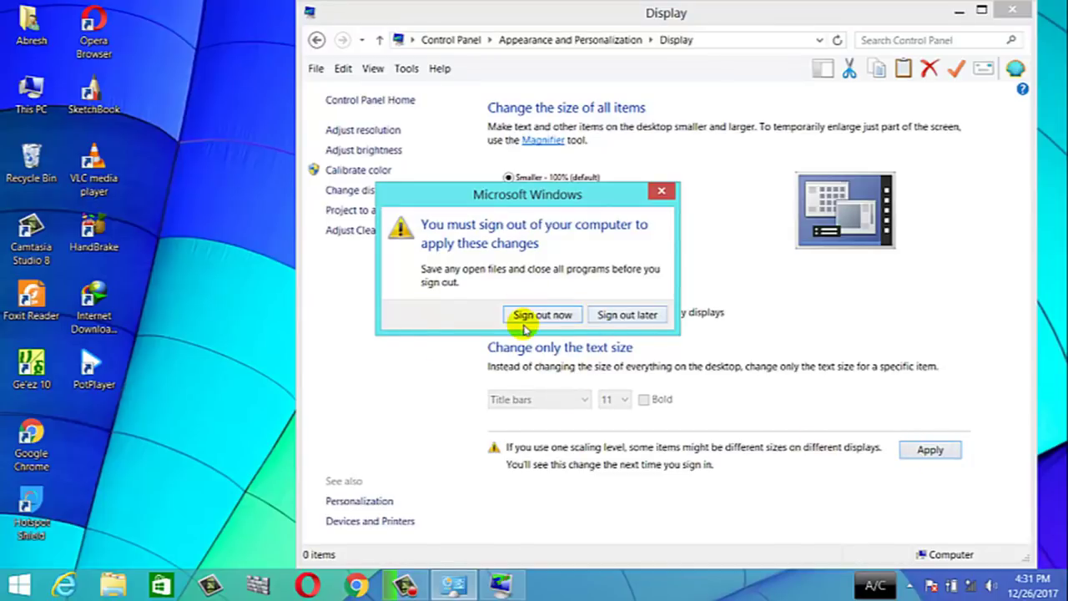
left_click(616, 321)
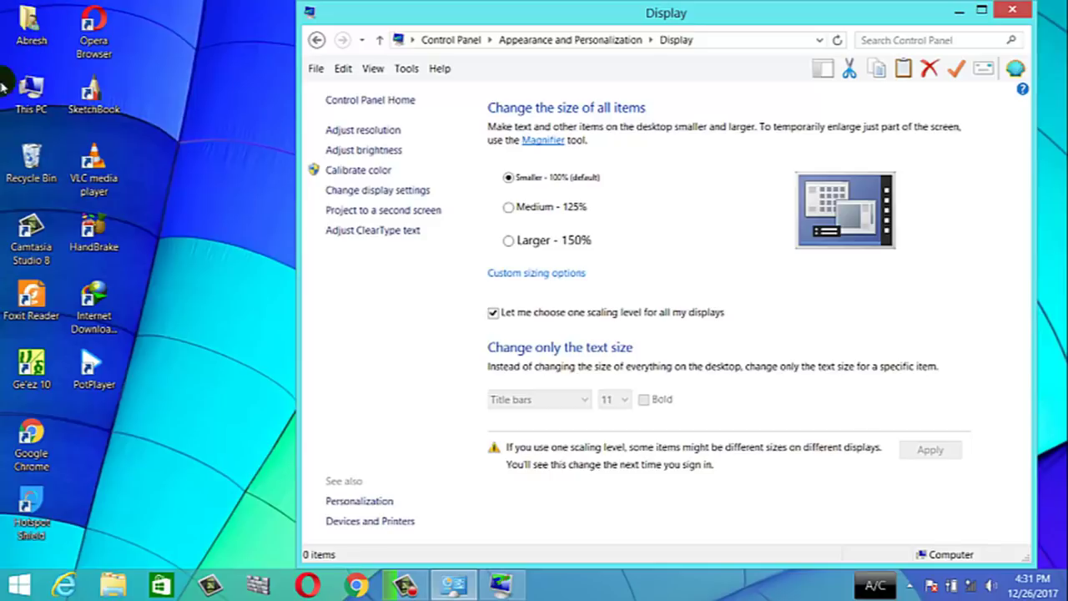
left_click(538, 213)
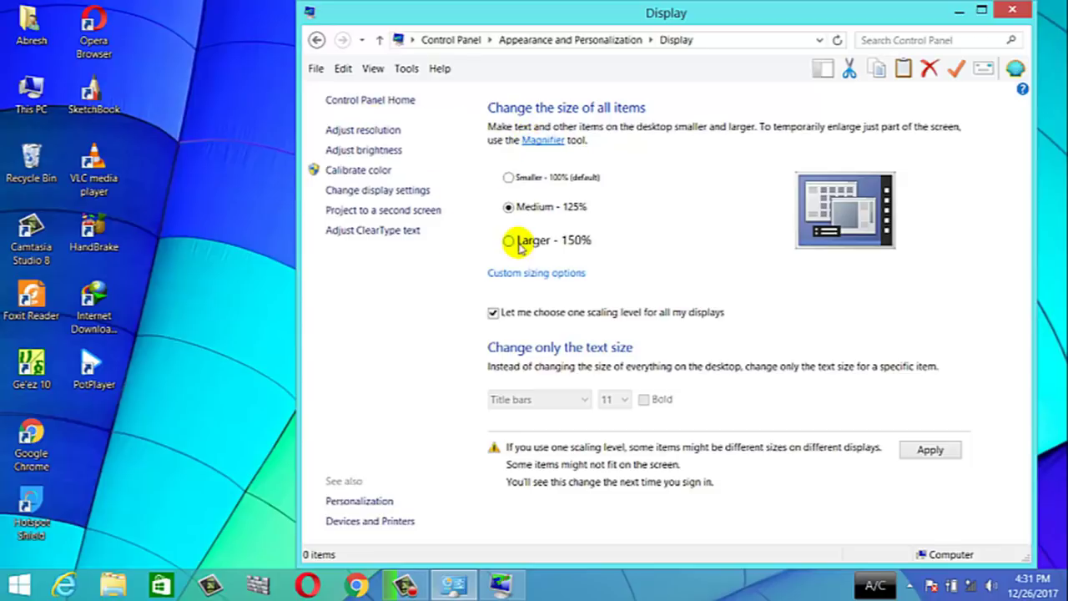
Step: Lower the screen resolution to 1024 × 768 and keep the new display settings
left_click(352, 133)
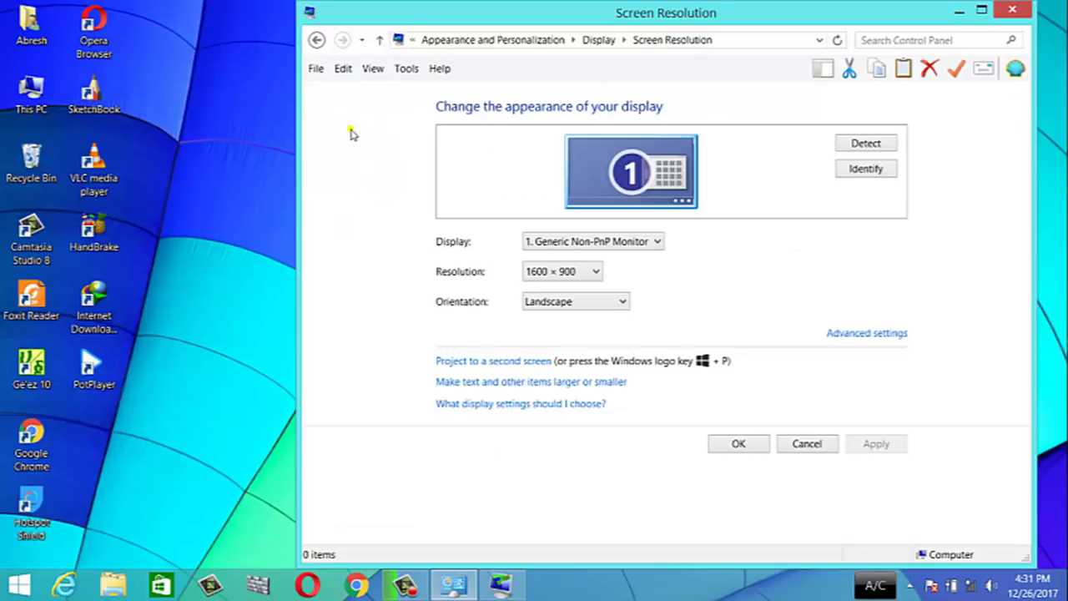
left_click(548, 269)
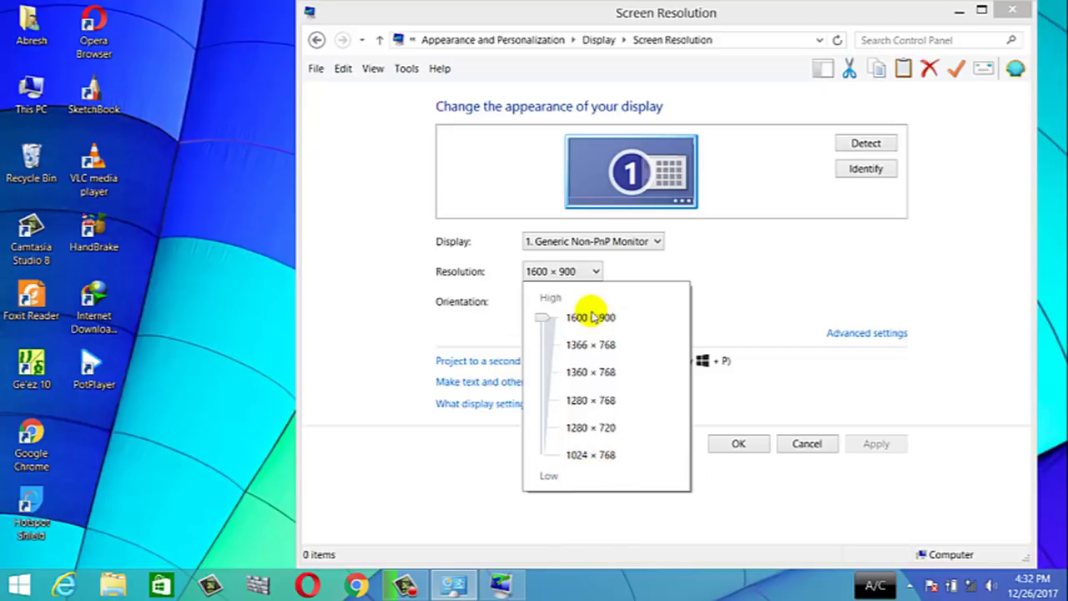
left_click(543, 455)
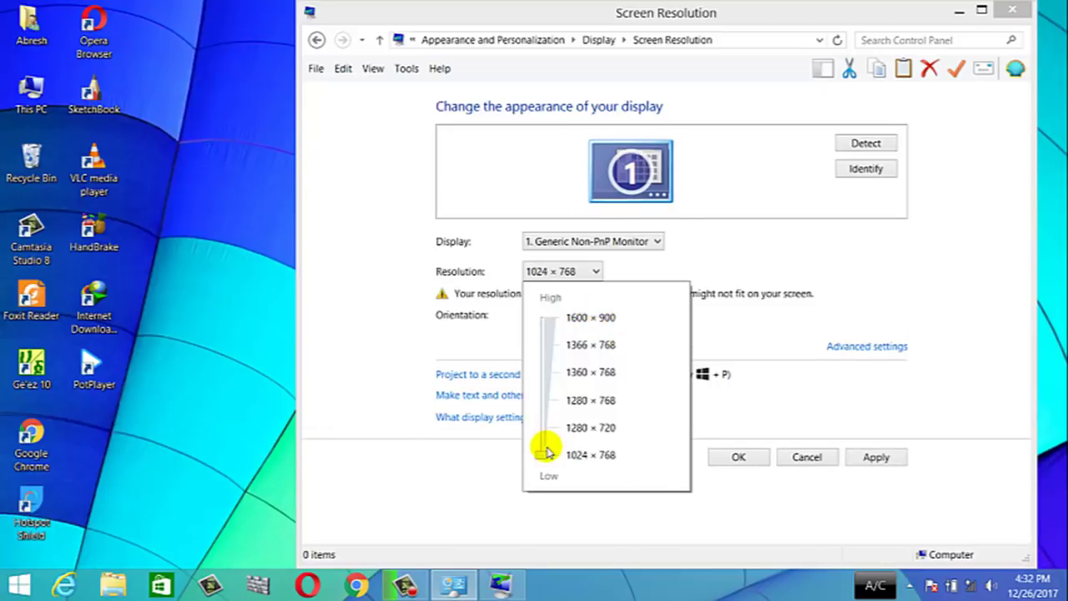
left_click(427, 489)
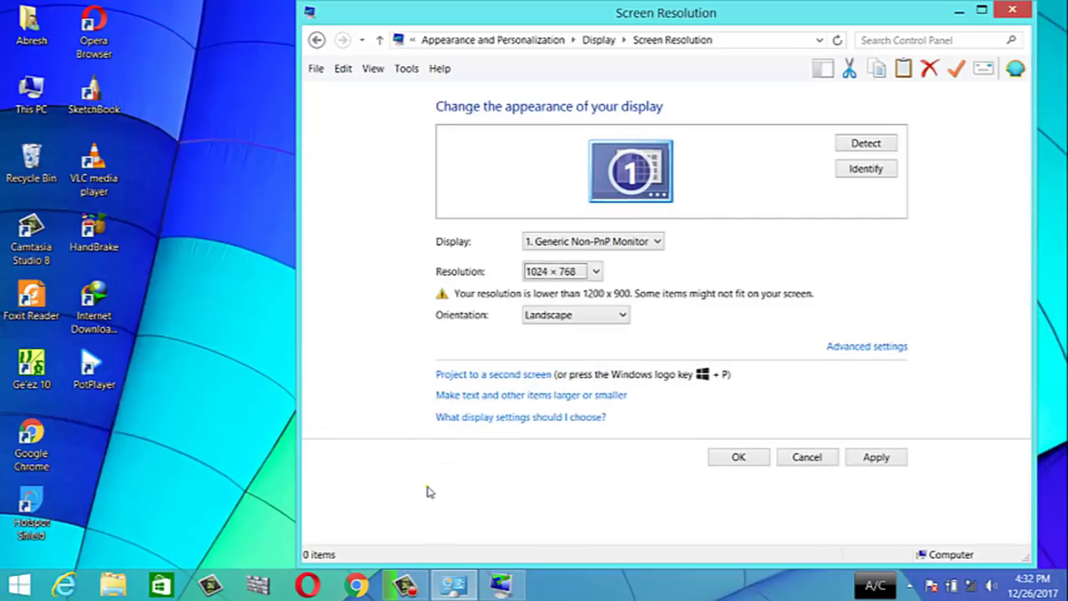
left_click(878, 459)
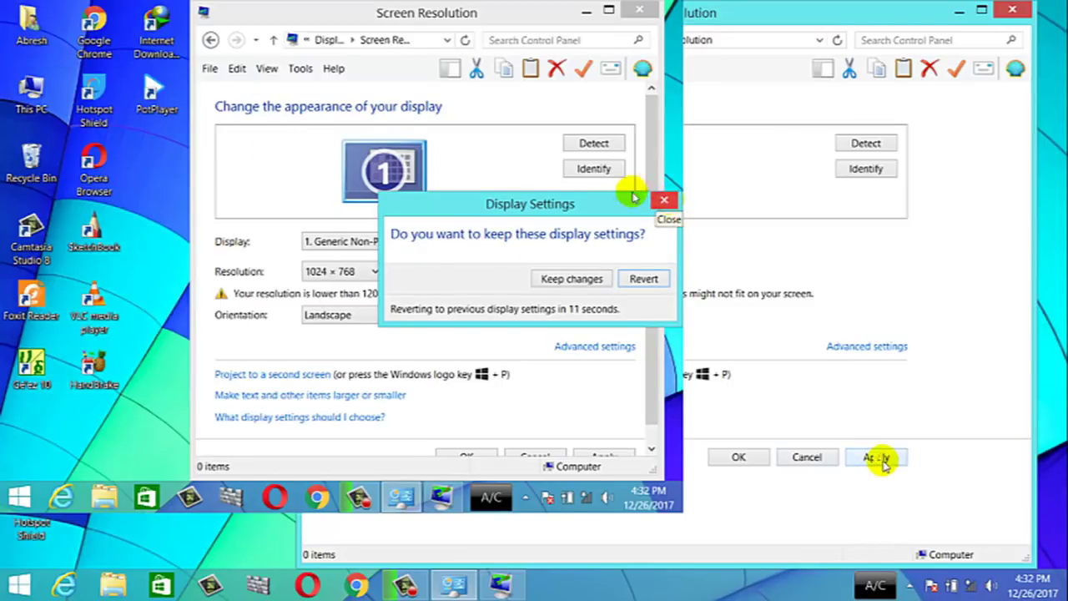
left_click(544, 280)
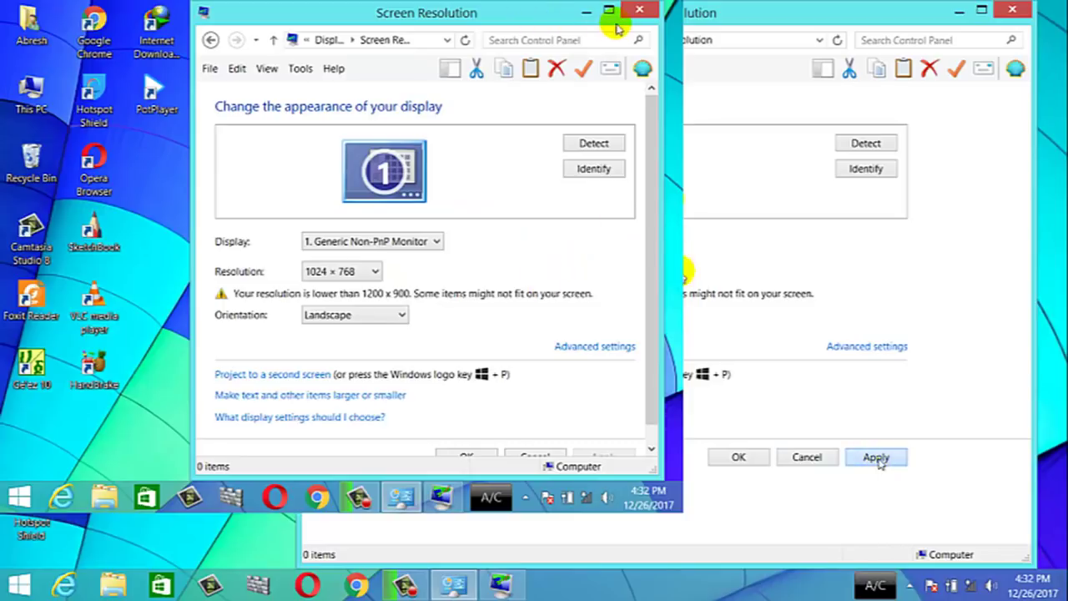
left_click_drag(523, 11, 437, 10)
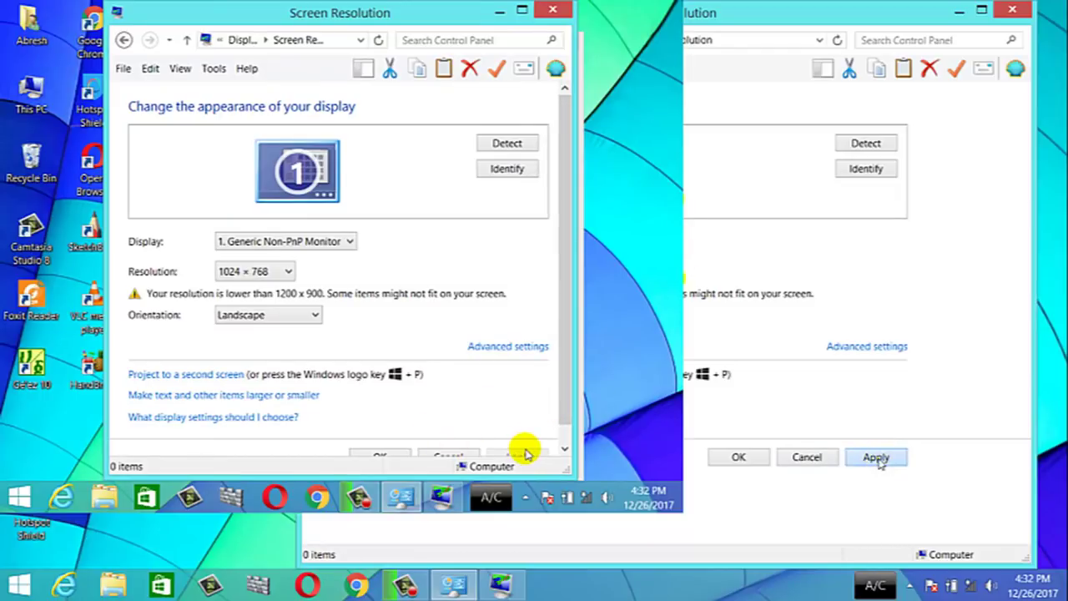
left_click(380, 458)
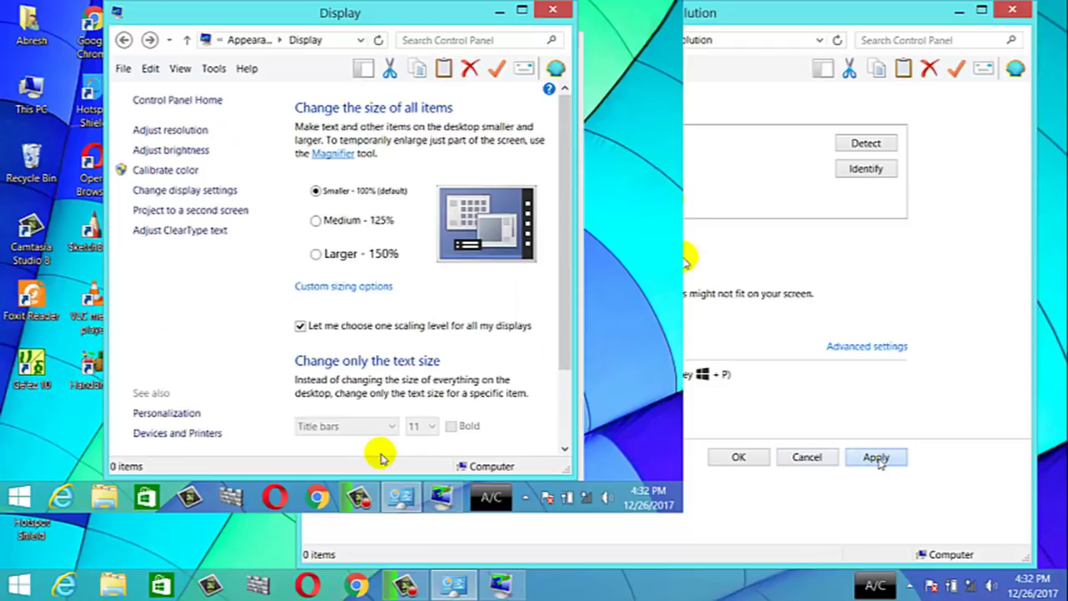
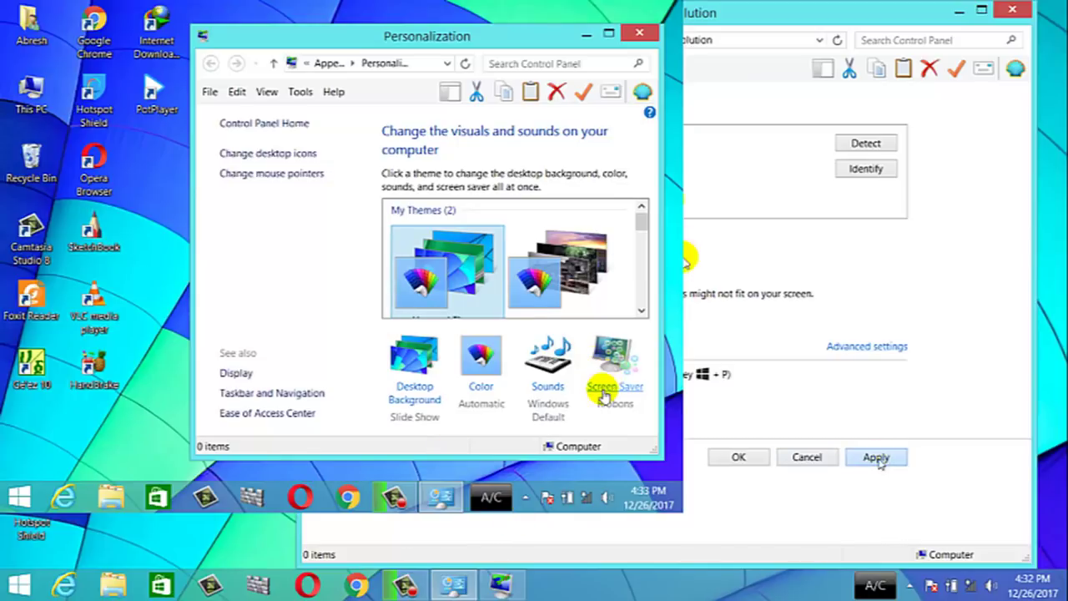
Step: Set the screen resolution to 1600 × 900 in the Display settings, apply it and keep the changes
left_click(242, 375)
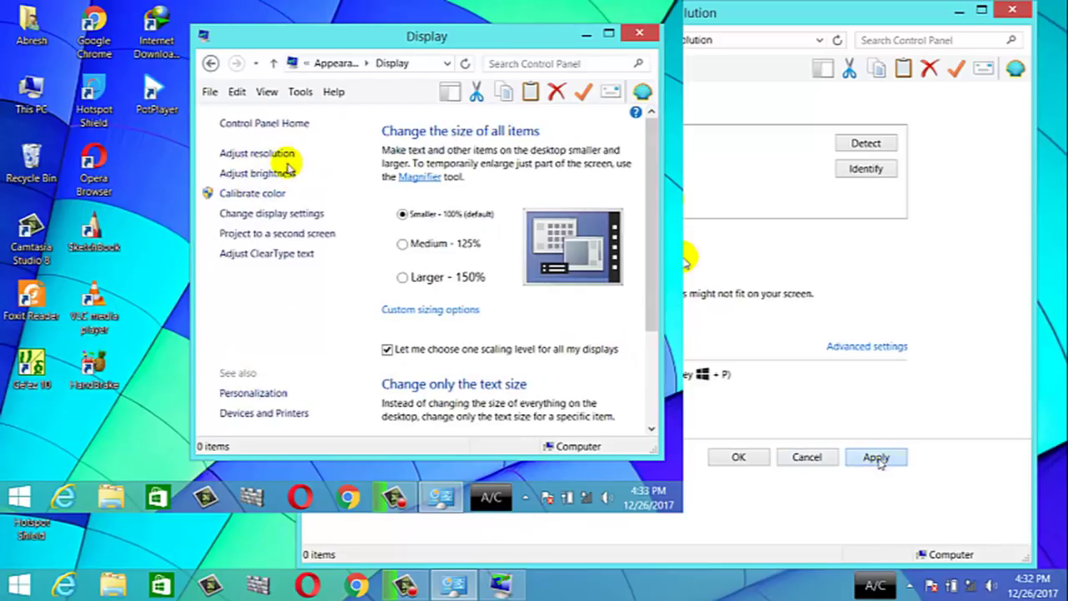
left_click(259, 154)
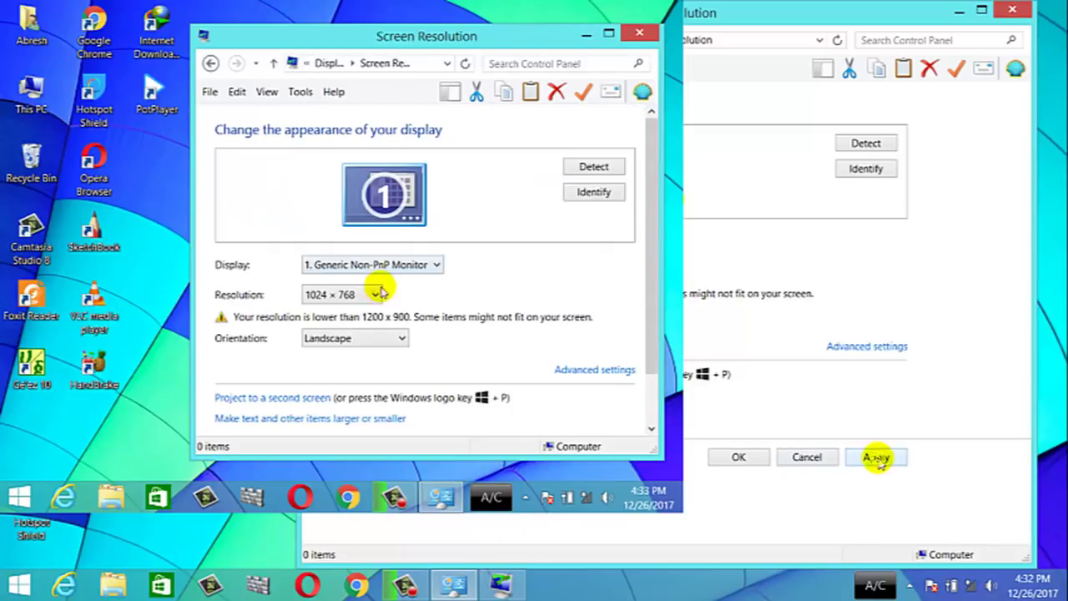
left_click(355, 298)
left_click(359, 338)
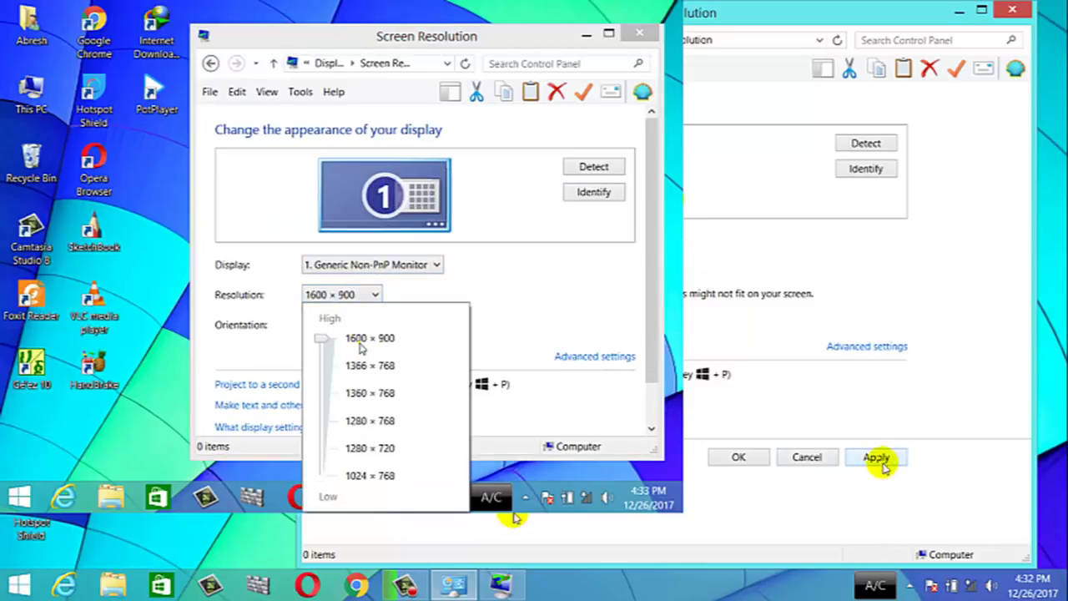
left_click(526, 338)
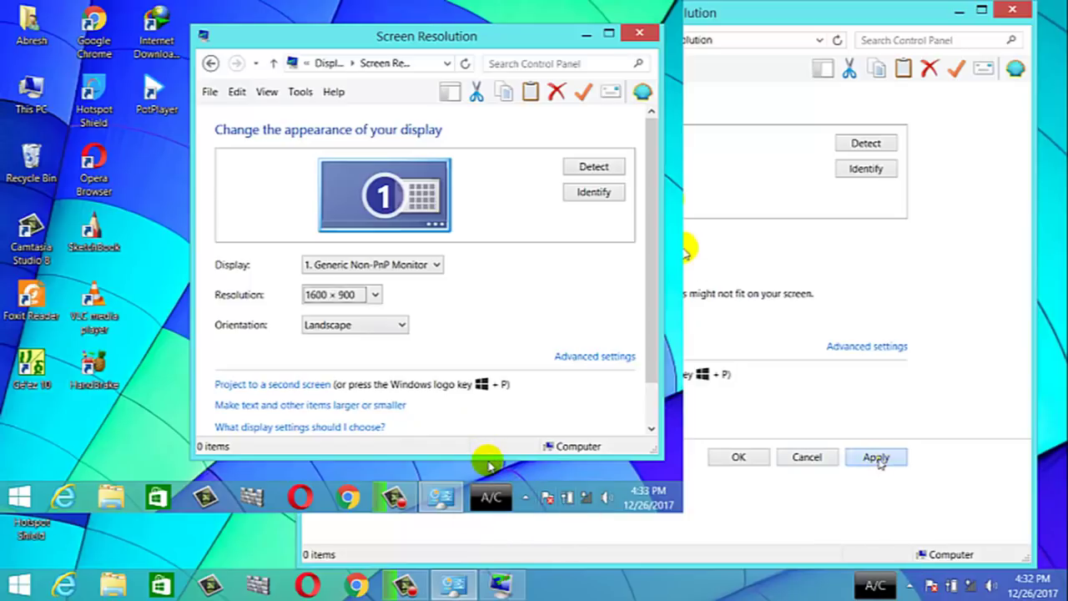
left_click_drag(480, 457, 480, 484)
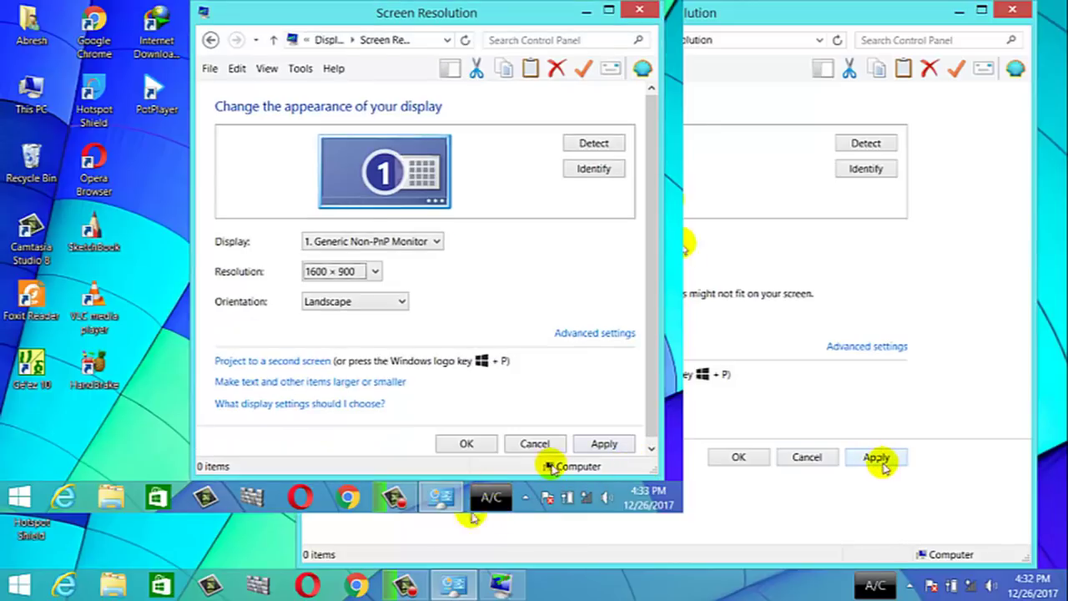
left_click(603, 443)
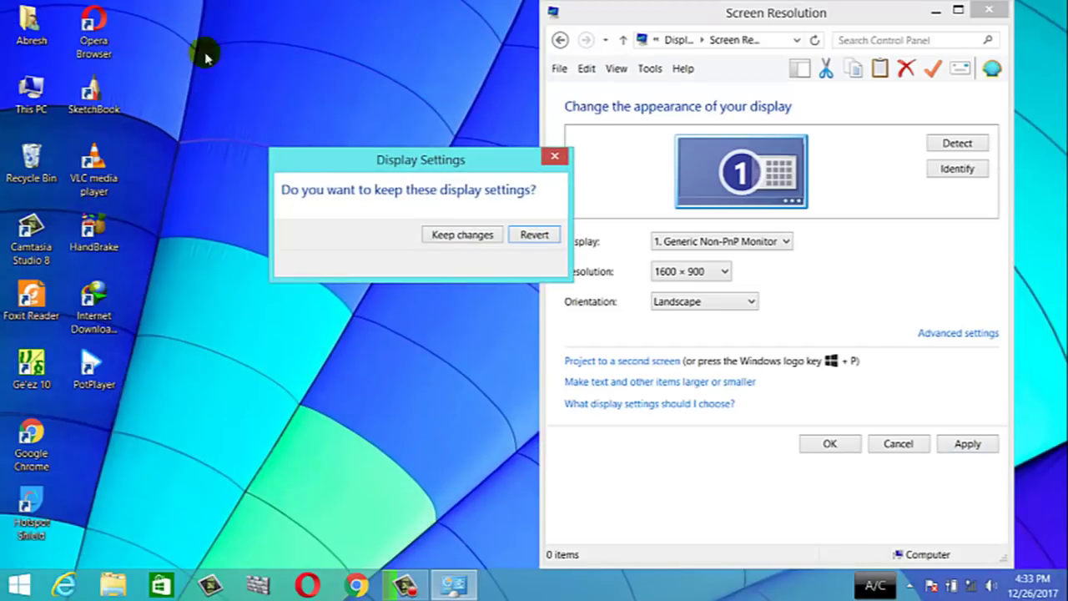
left_click(460, 235)
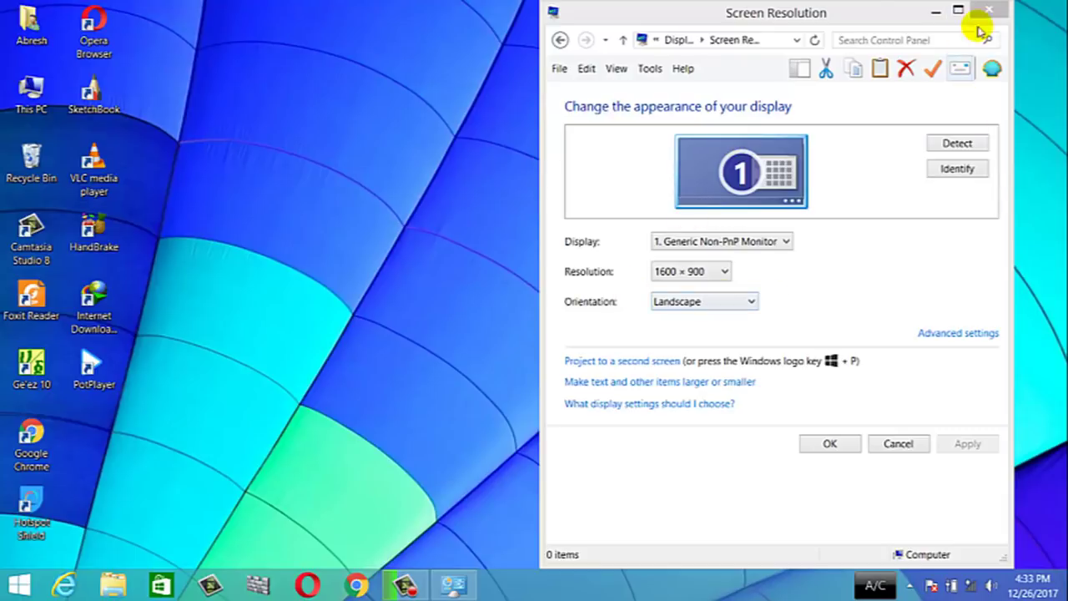
left_click(839, 449)
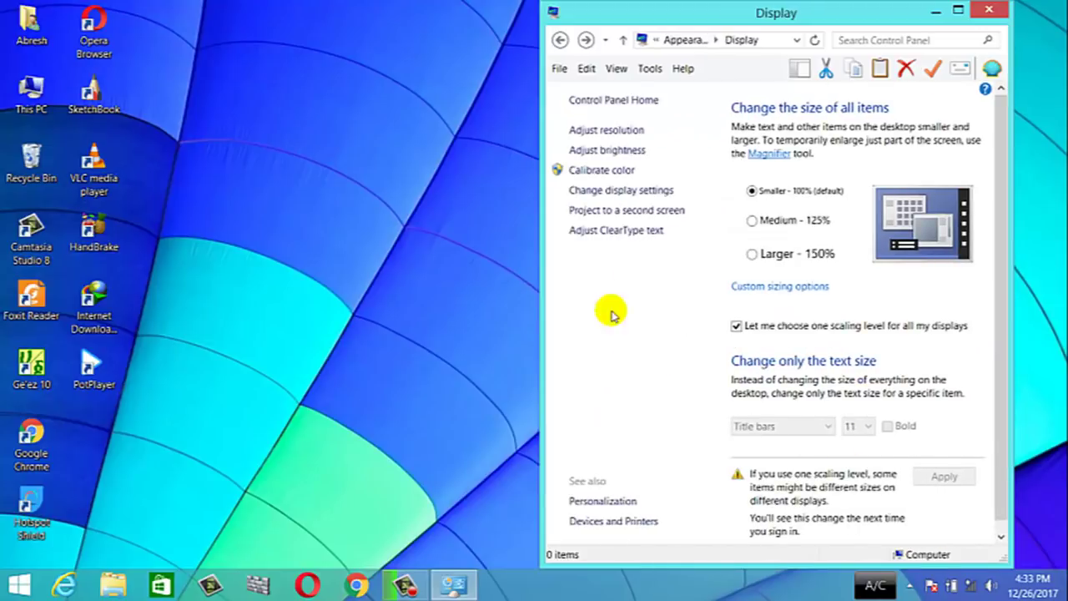
Step: Apply the Medium - 125% size for all items and close the Display settings
left_click(753, 220)
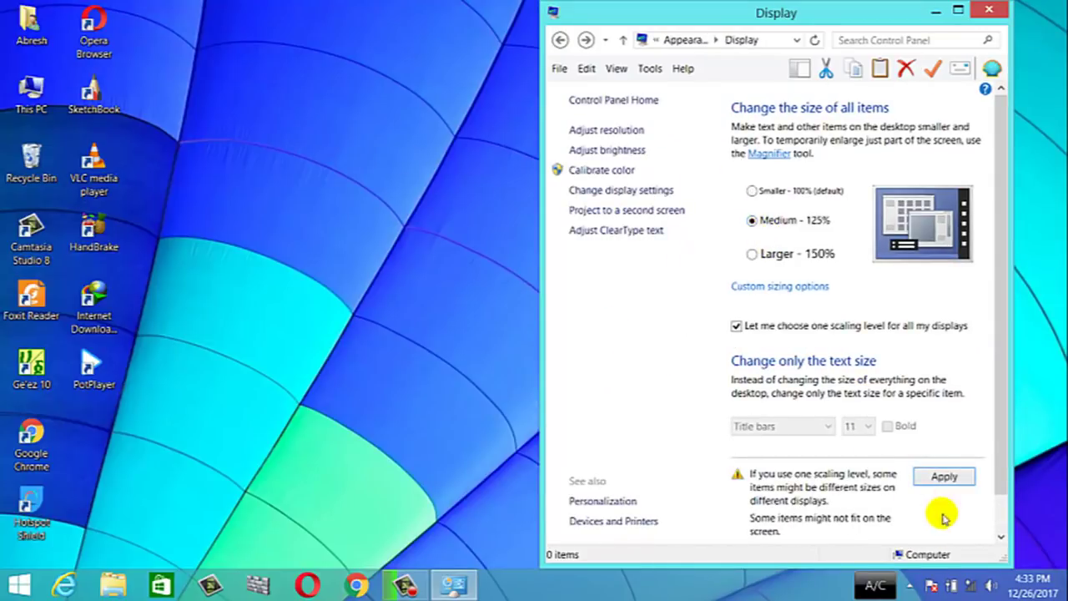
left_click(945, 477)
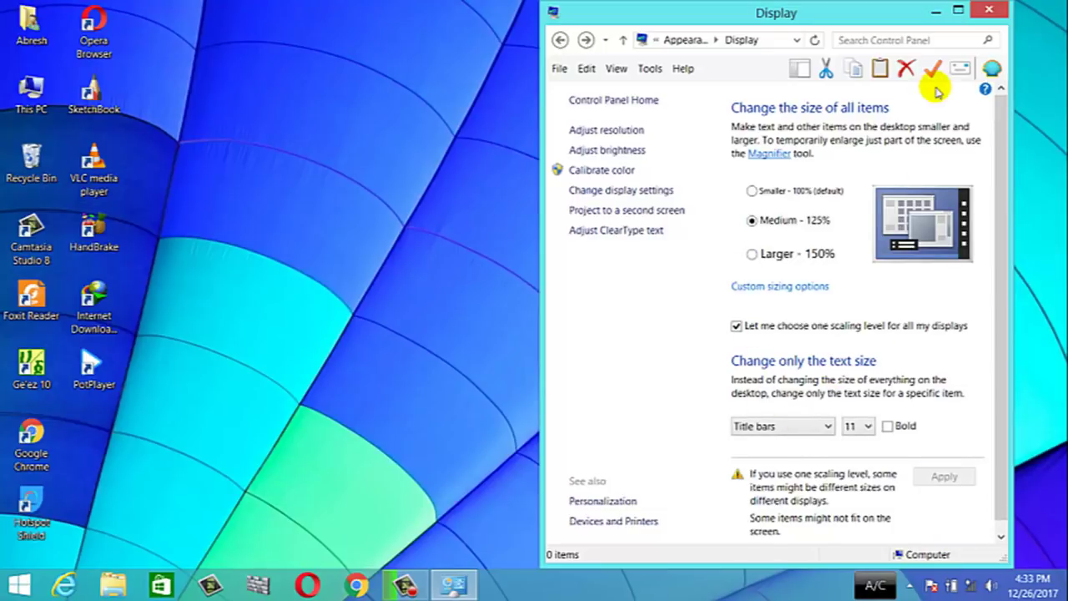
left_click(959, 11)
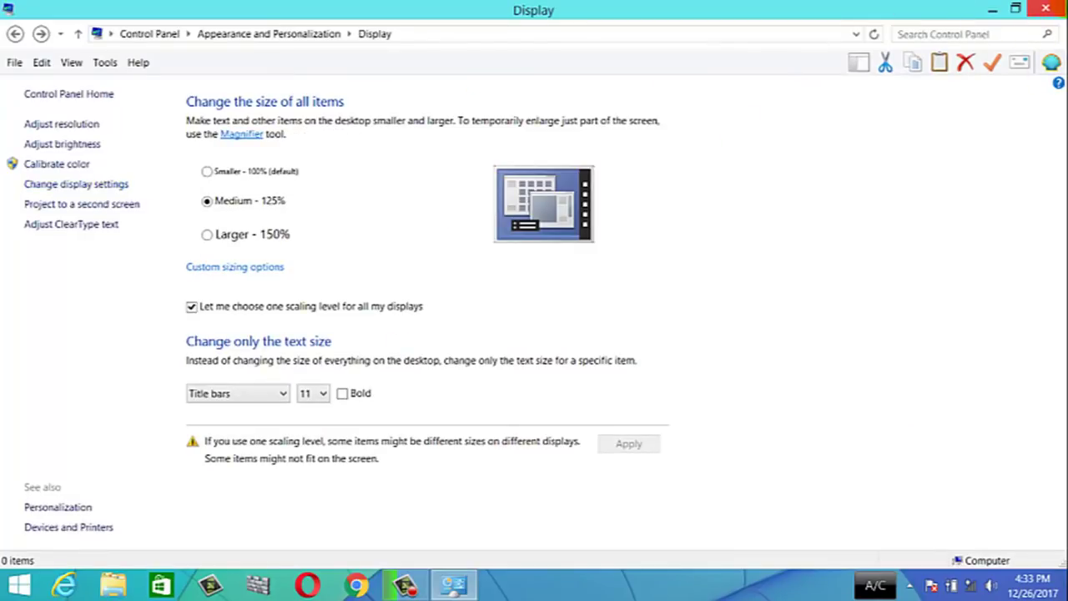
left_click(1057, 6)
Step: Refresh the desktop three times
right_click(501, 58)
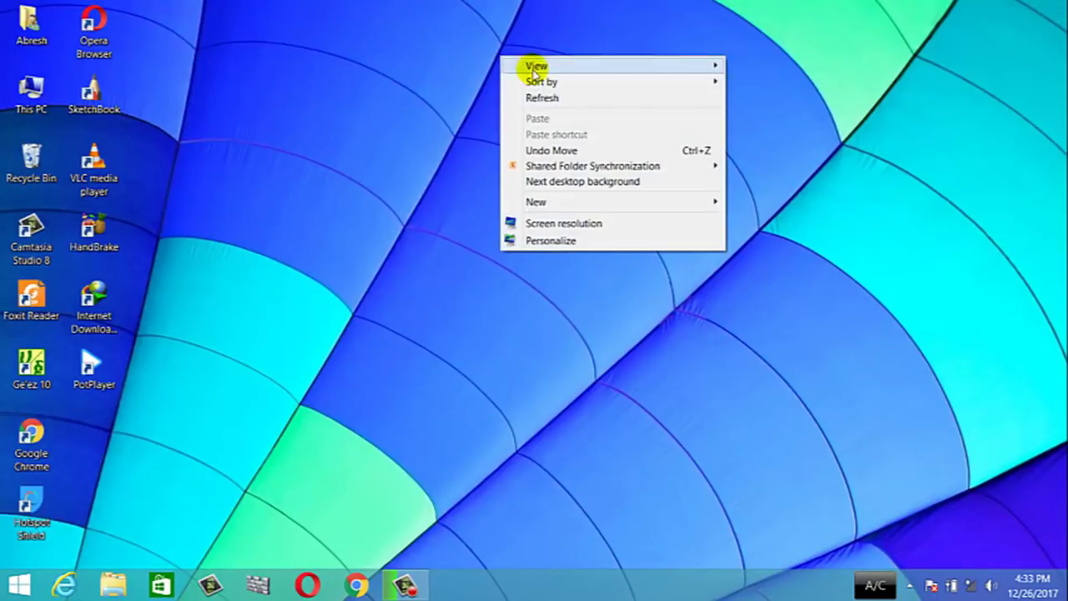
left_click(578, 98)
right_click(495, 105)
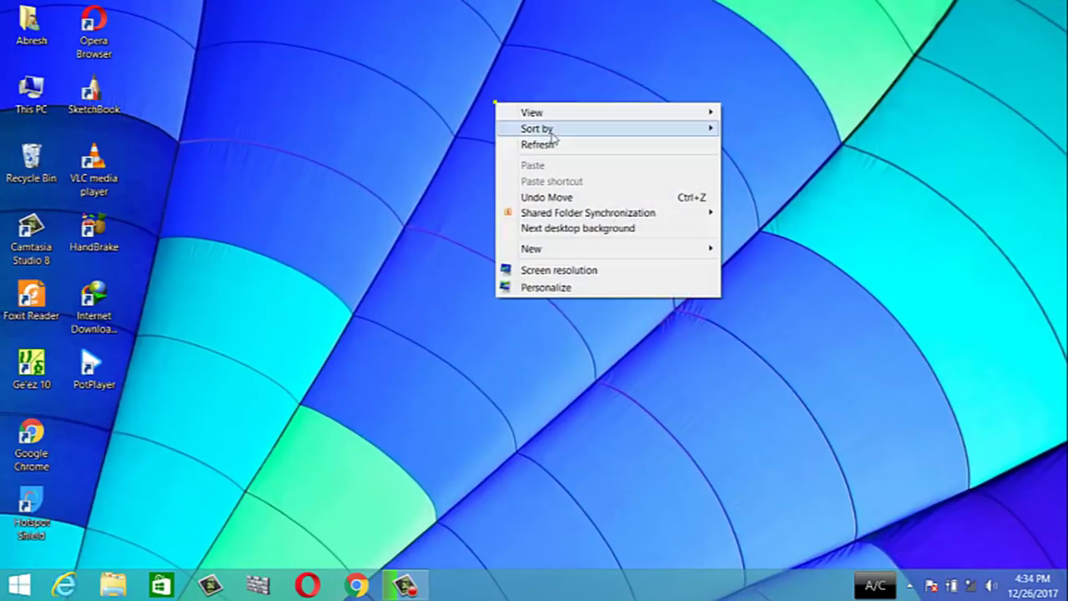
left_click(551, 149)
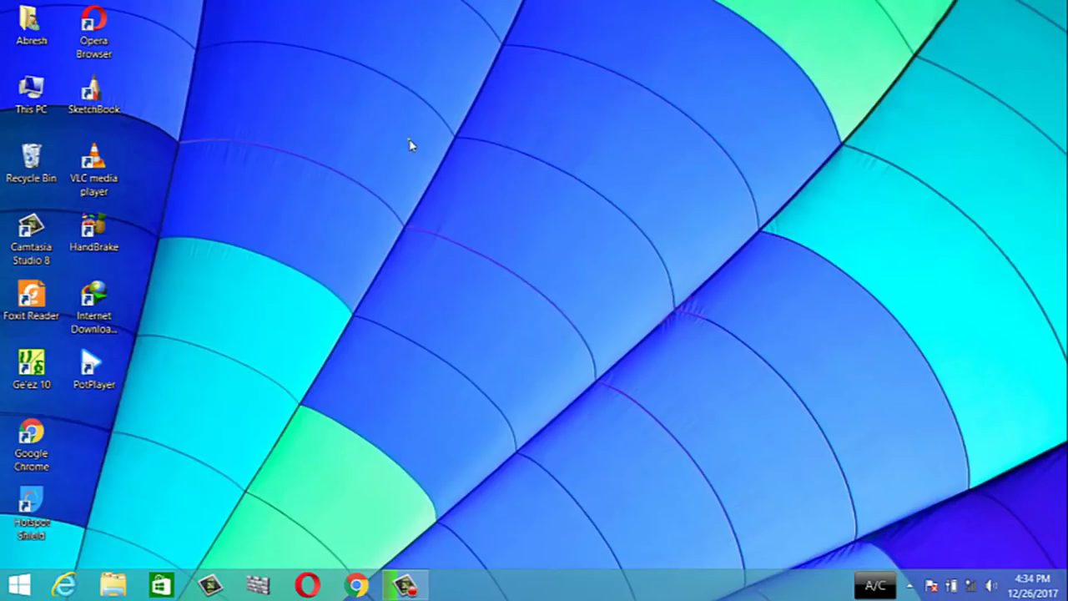
right_click(410, 140)
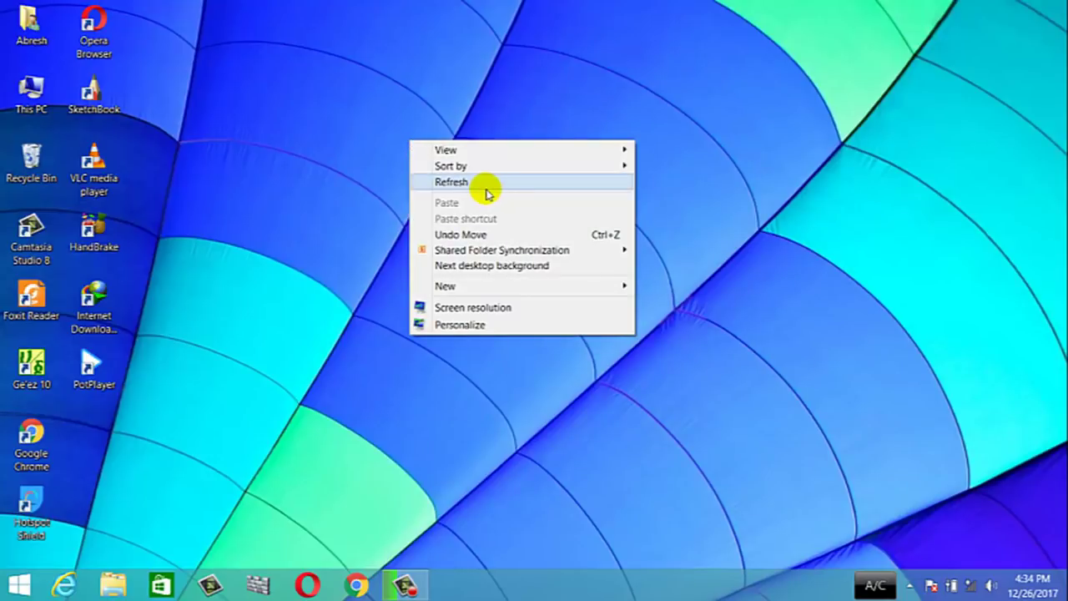
left_click(487, 193)
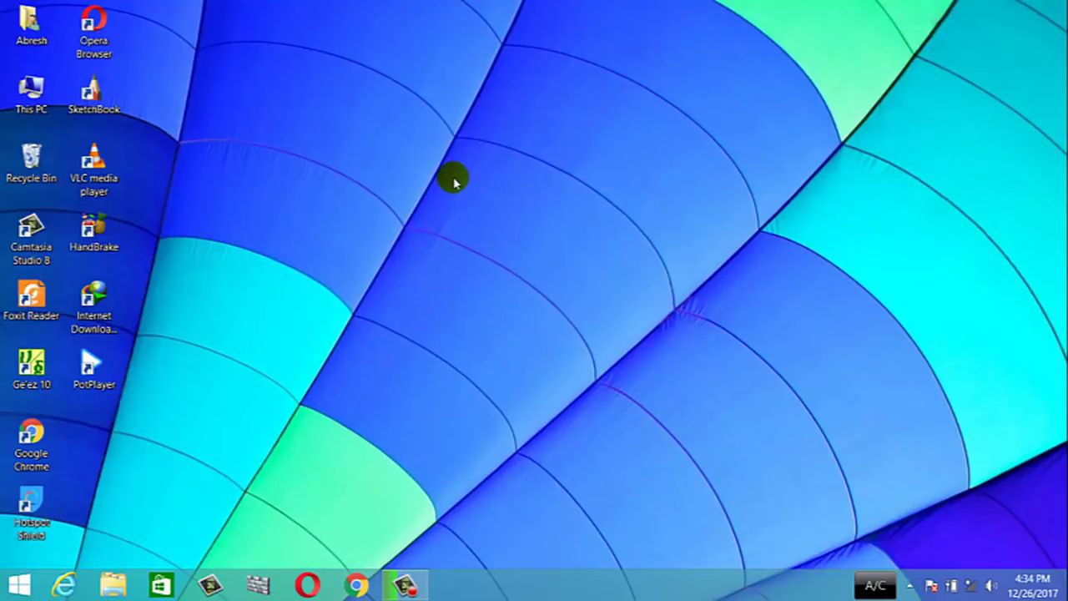